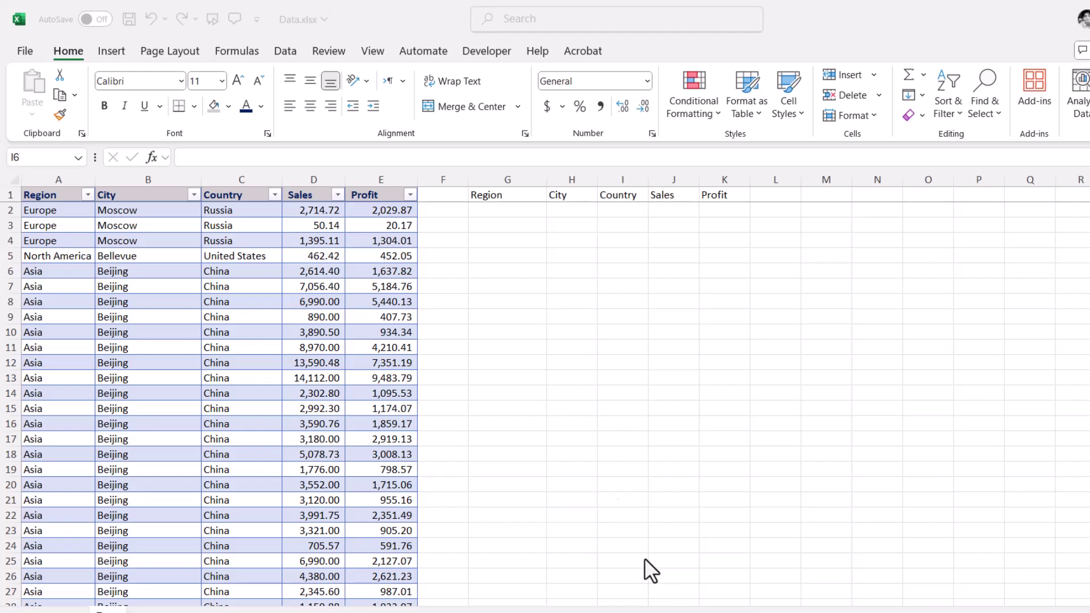
left_click(498, 246)
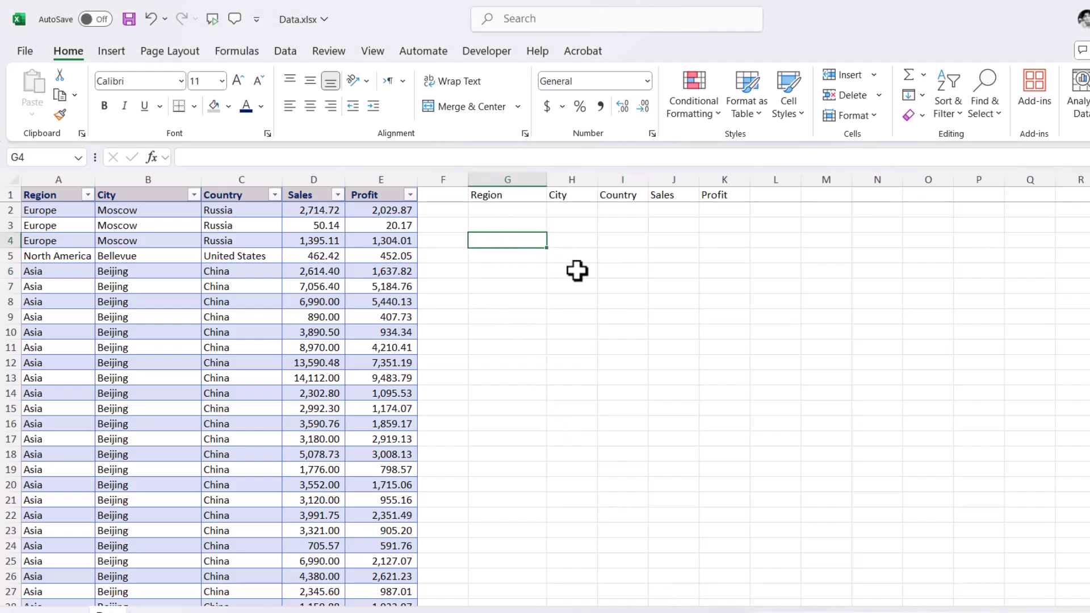
type("=D")
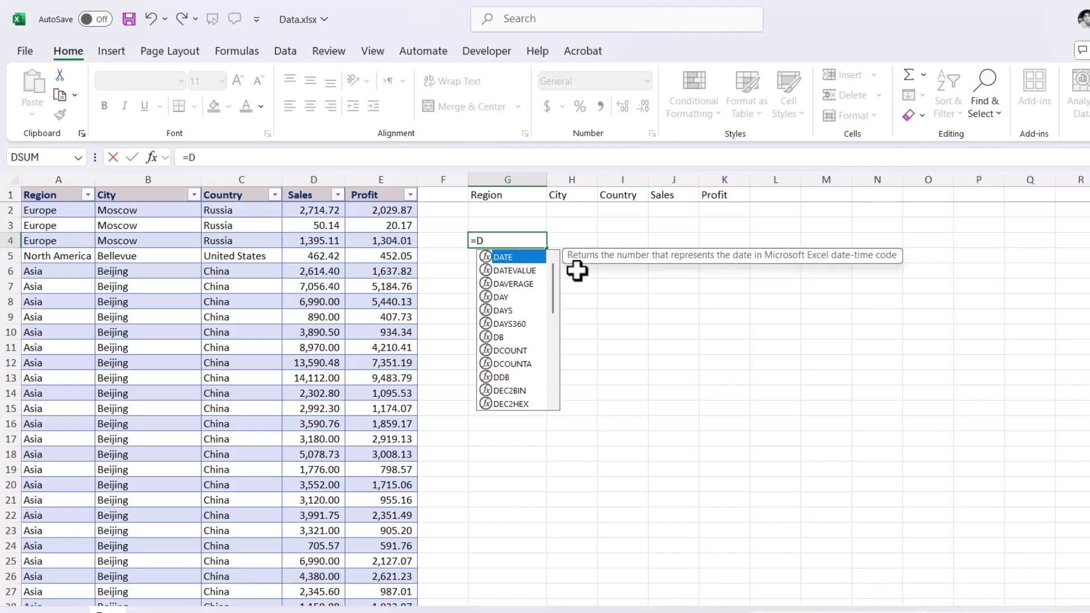
type("A")
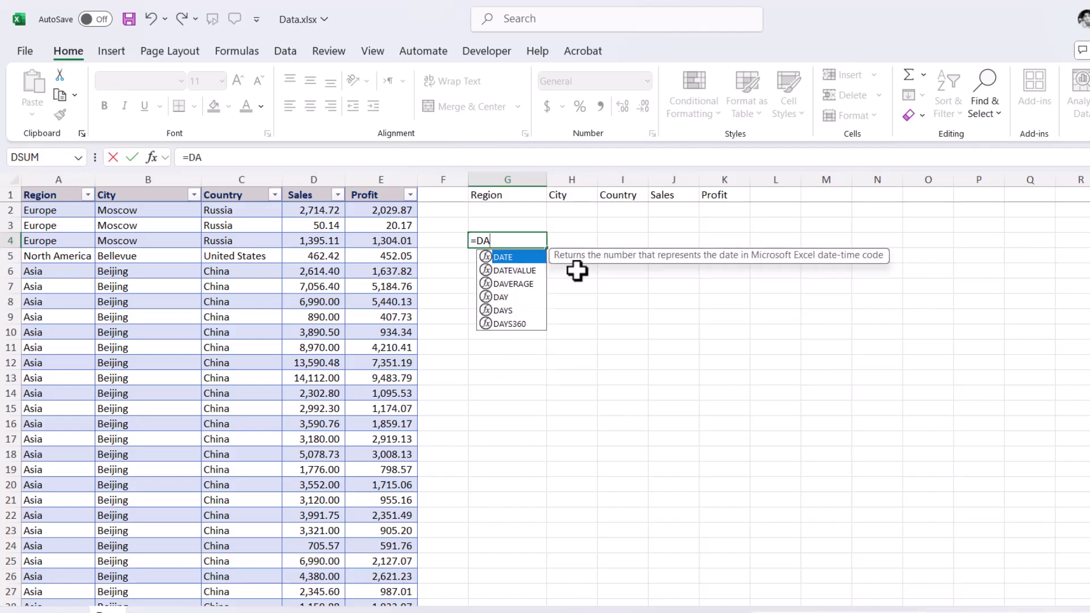
type("V")
key("Tab")
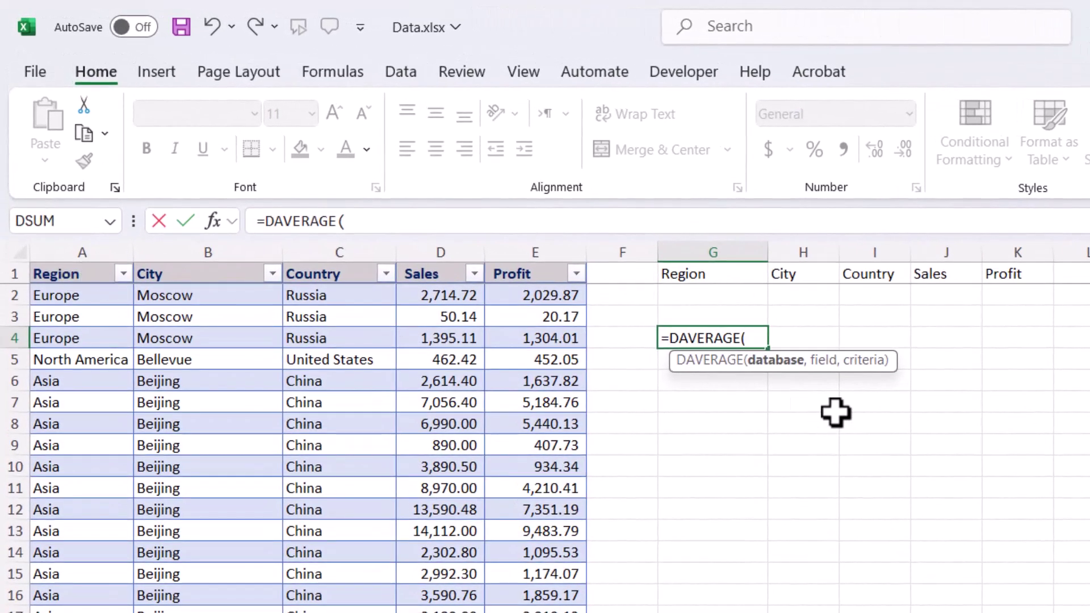
key("BackSpace")
key("Escape")
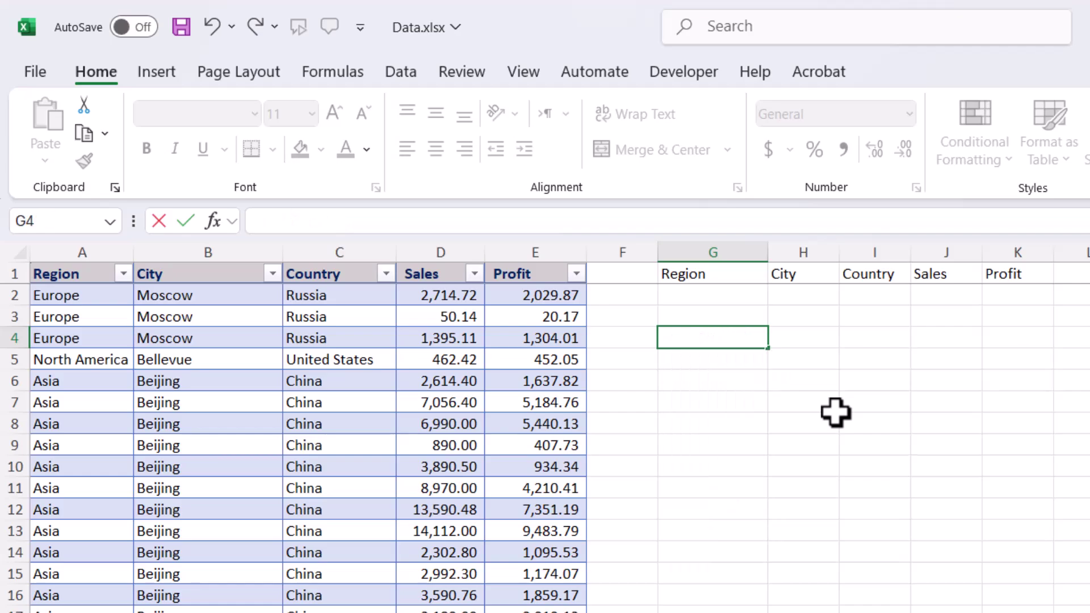
Select the whole data table including its headers, check its table name in the design settings, and return to the first row
left_click(372, 507)
left_click_drag(53, 271, 523, 270)
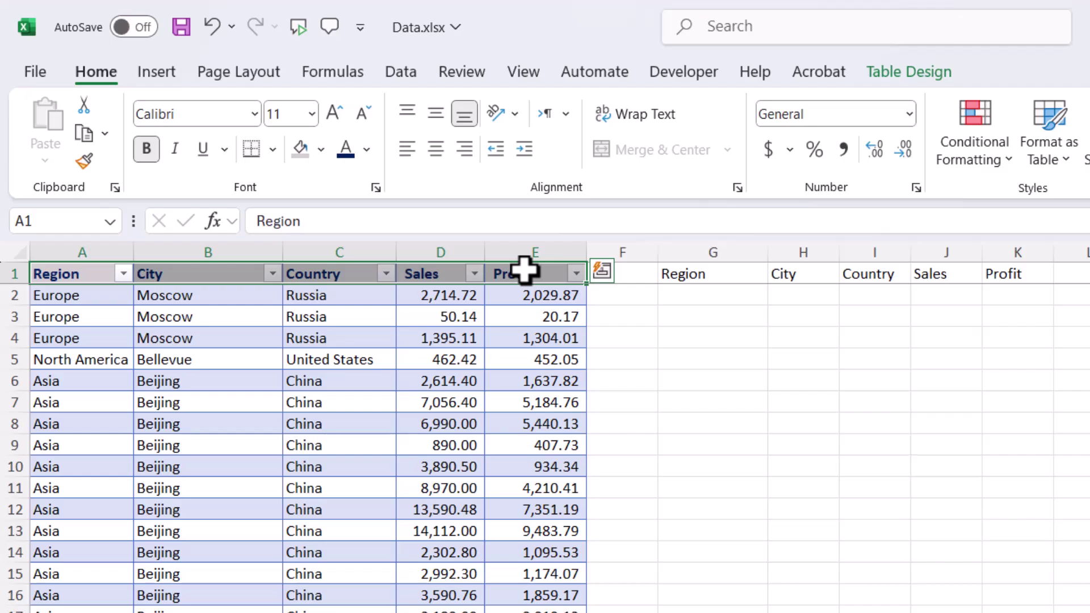
key("ctrl+shift+Down")
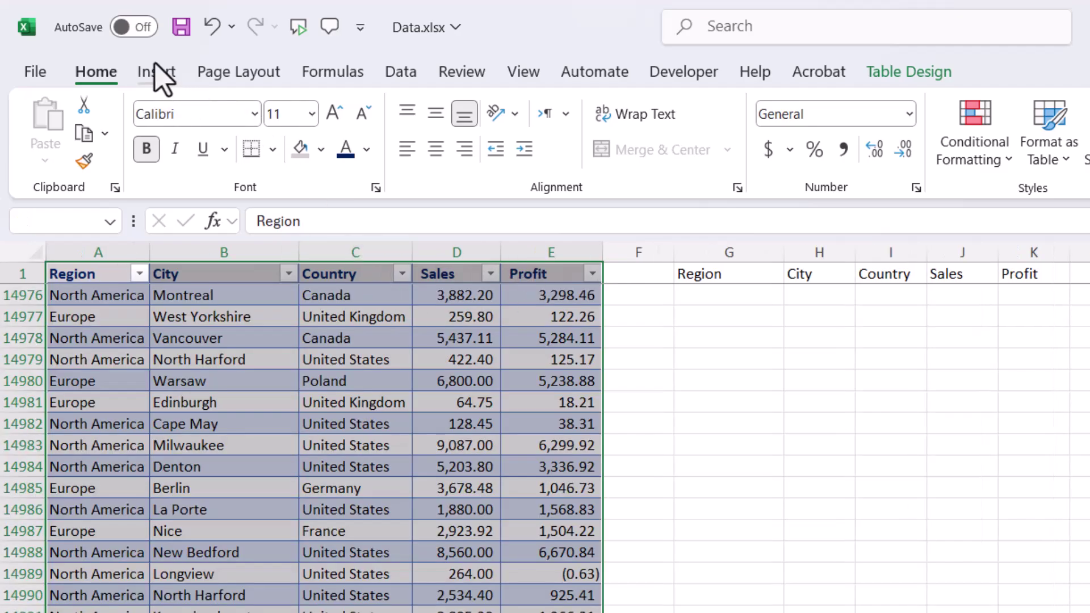
left_click(909, 73)
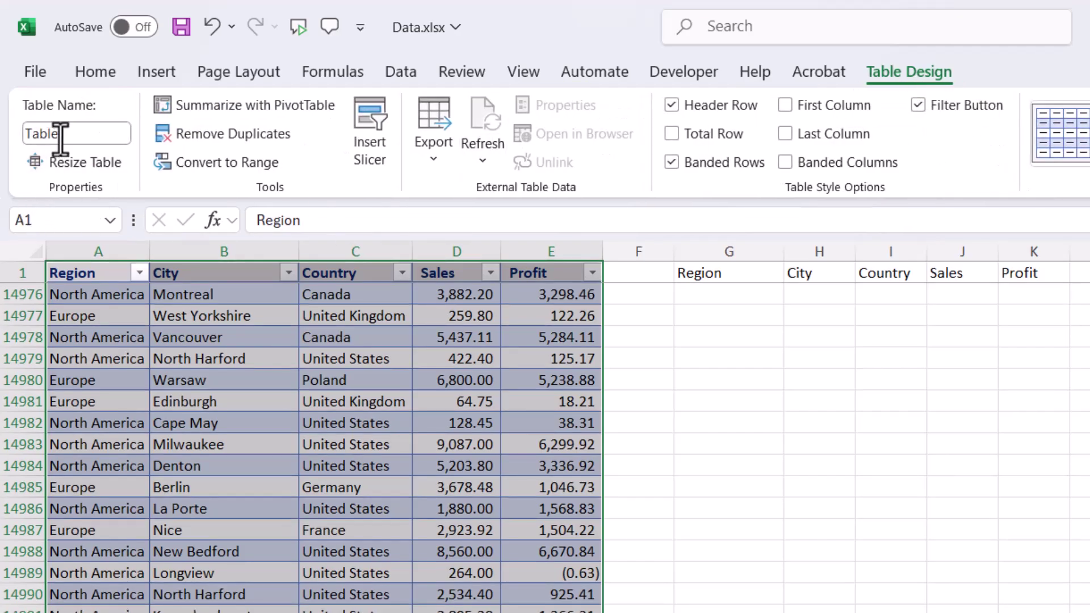
left_click(155, 73)
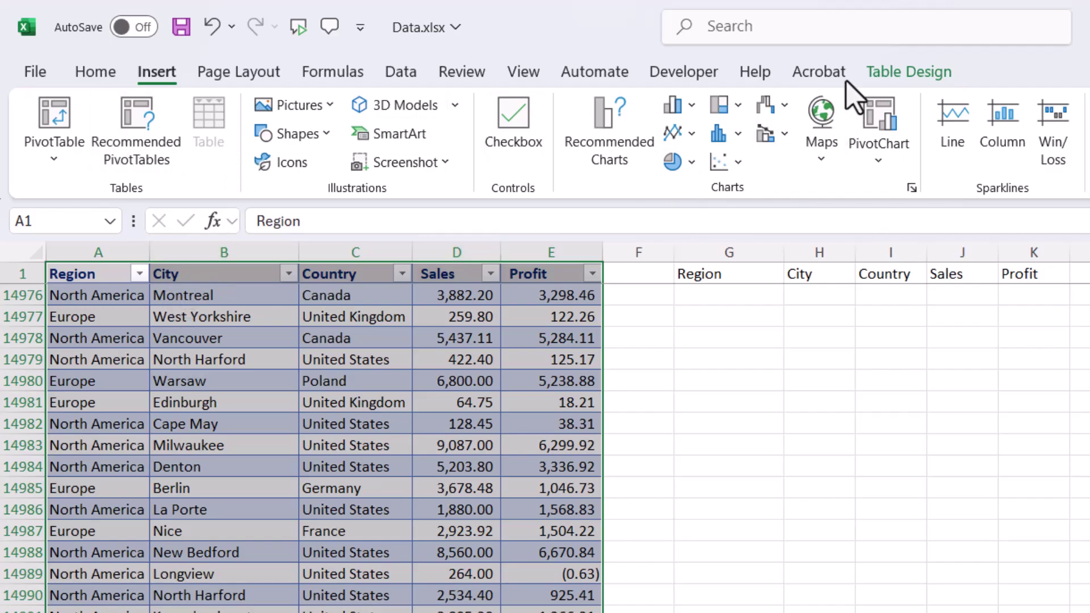
left_click(907, 69)
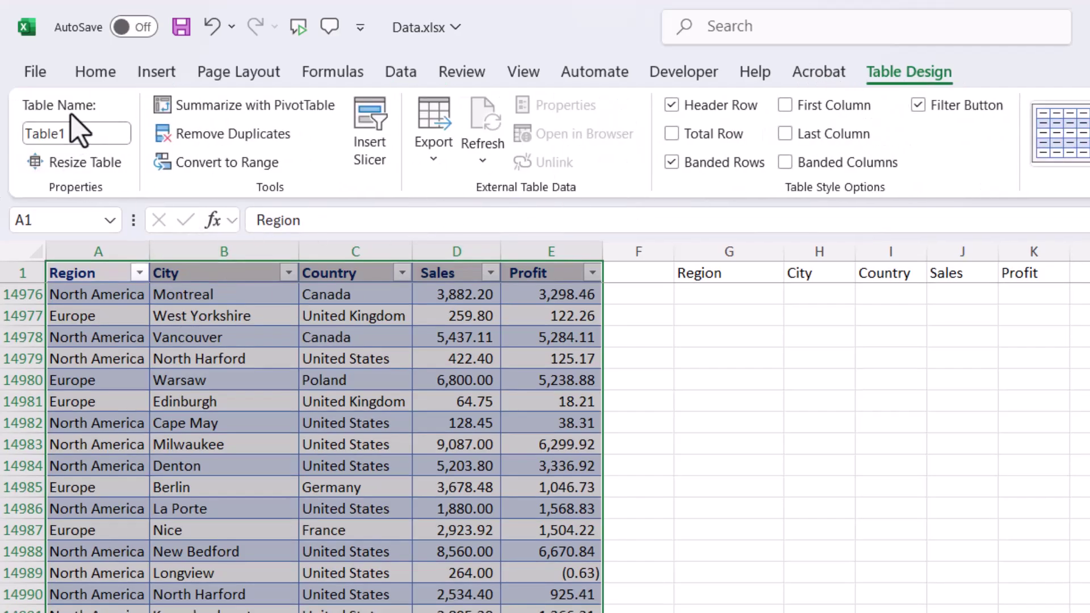
scroll(416, 499, "up", 1)
scroll(416, 499, "up", 8)
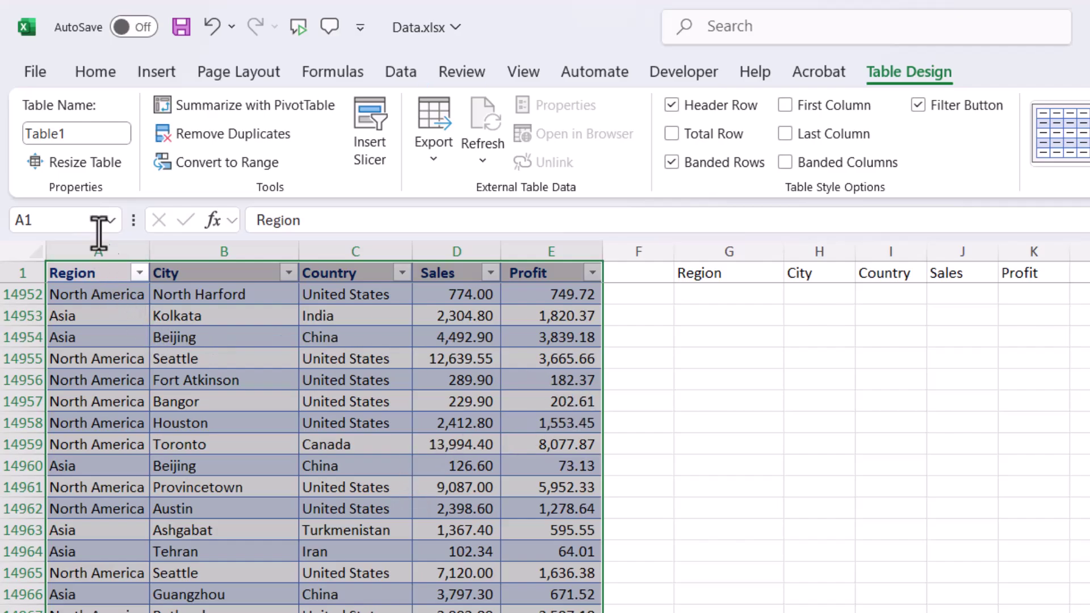
left_click(53, 223)
key("Return")
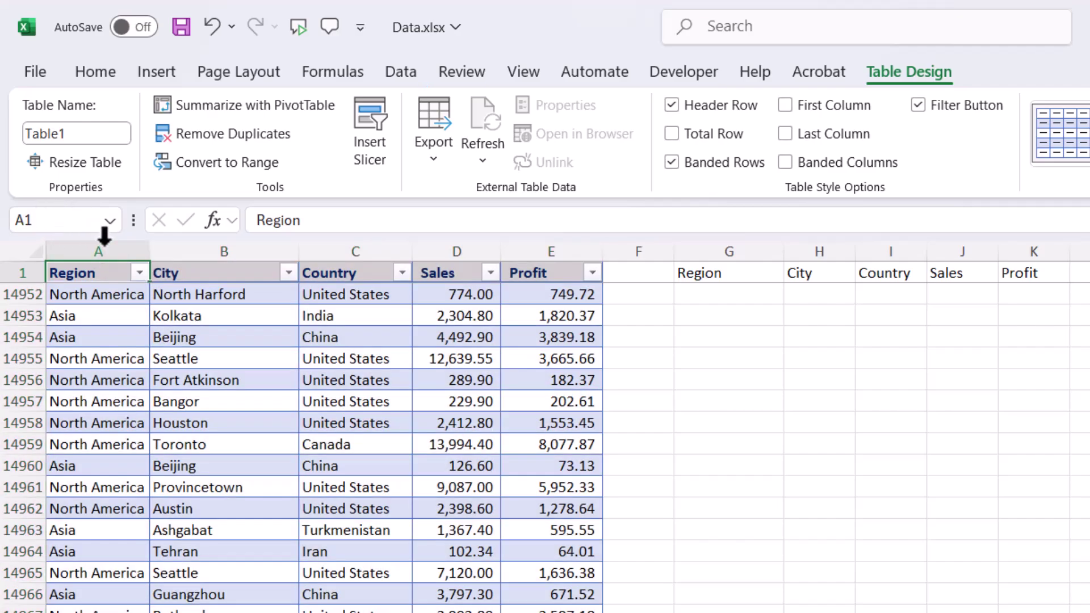
left_click(41, 220)
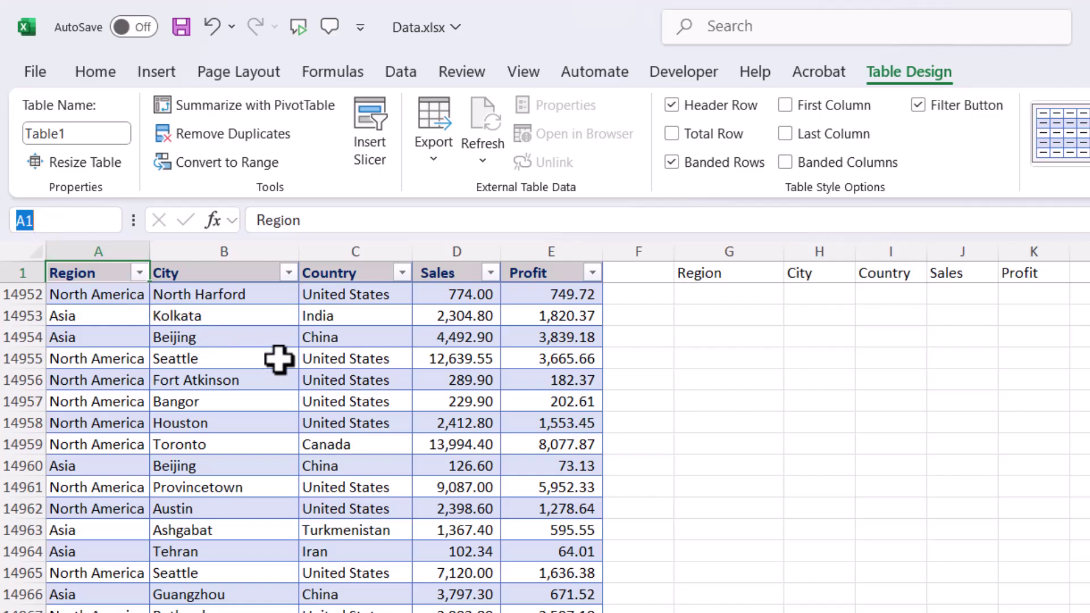
left_click(260, 370)
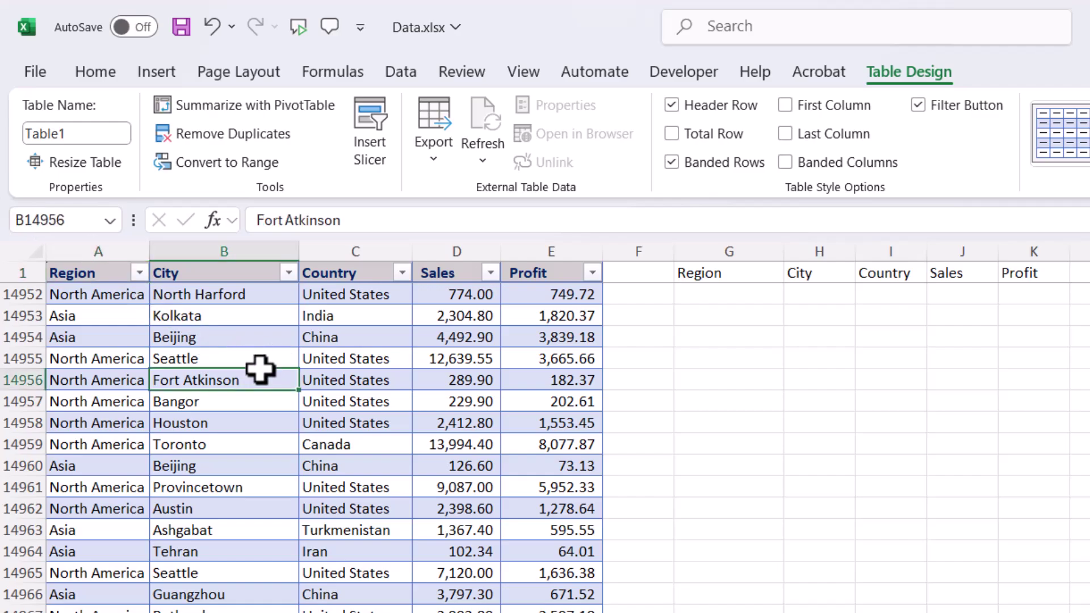
key("ctrl+Home")
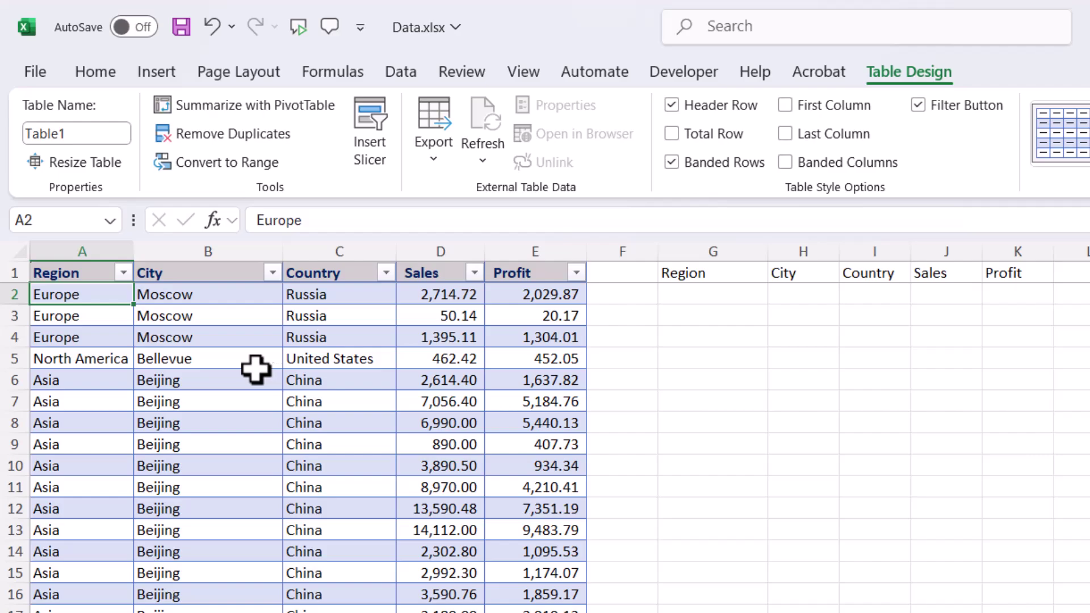
Compare the data table's headers with the criteria headers in G1:K1
left_click(88, 271)
left_click(85, 311)
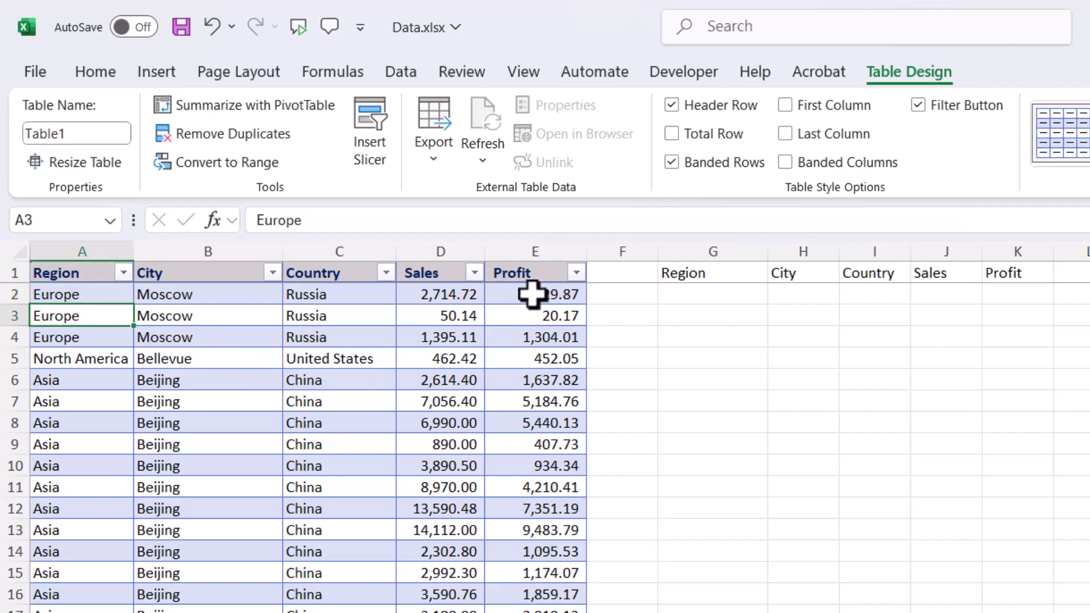
left_click(66, 293)
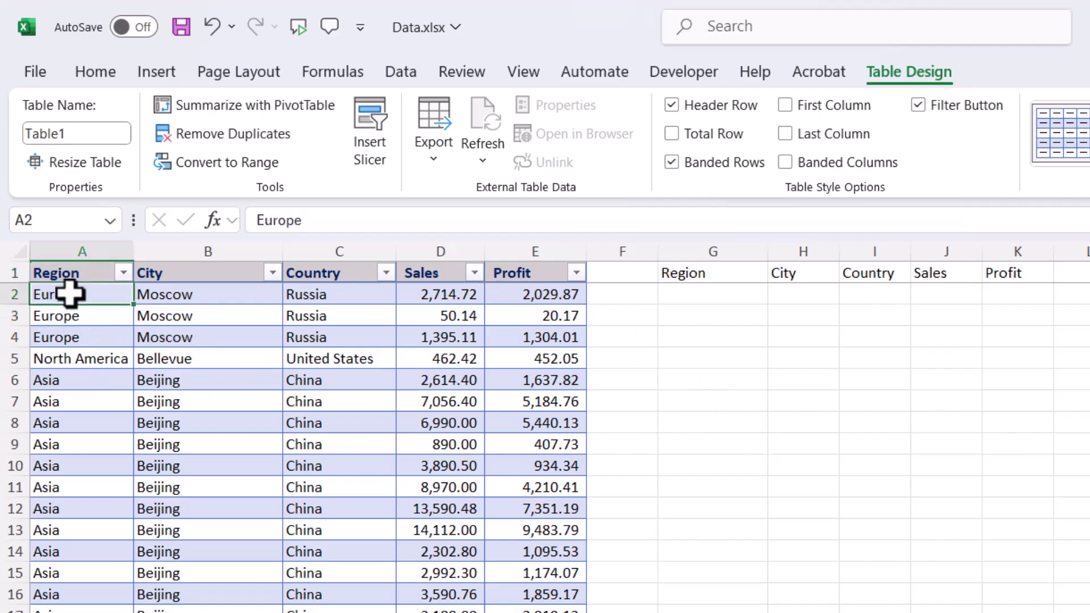
left_click(736, 340)
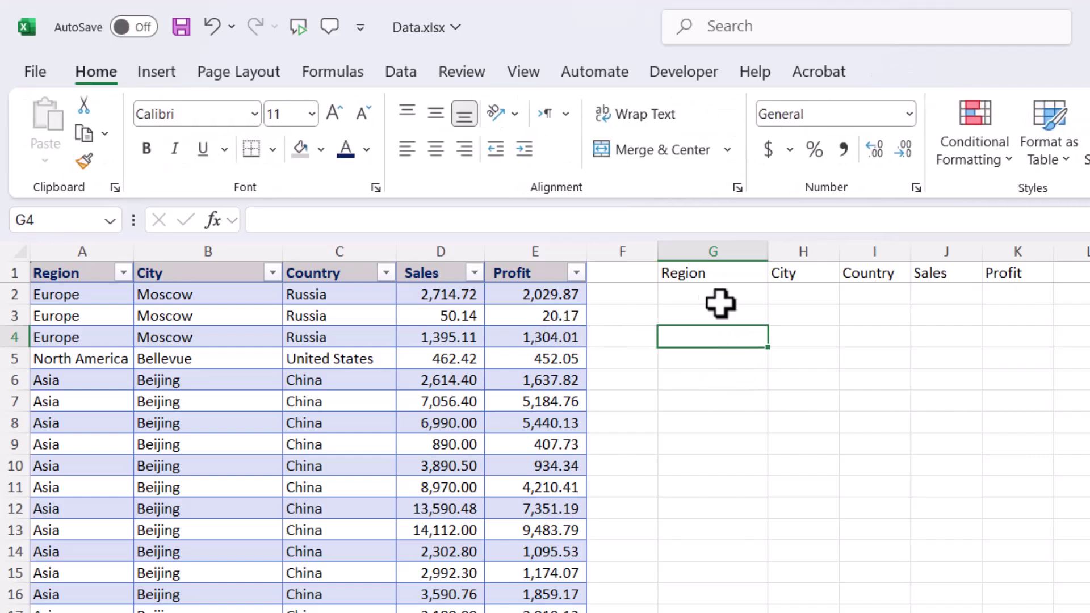
left_click_drag(707, 275, 1005, 270)
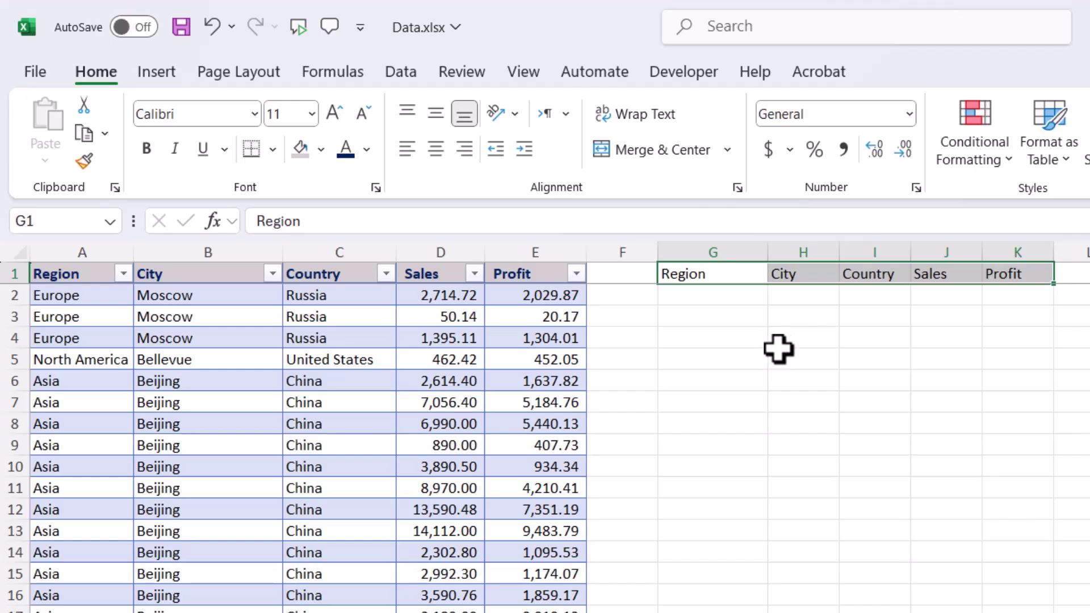
left_click(690, 319)
Start a DAVERAGE formula in G4 with the entire table including headers, Table1[#All], as the database
left_click(709, 339)
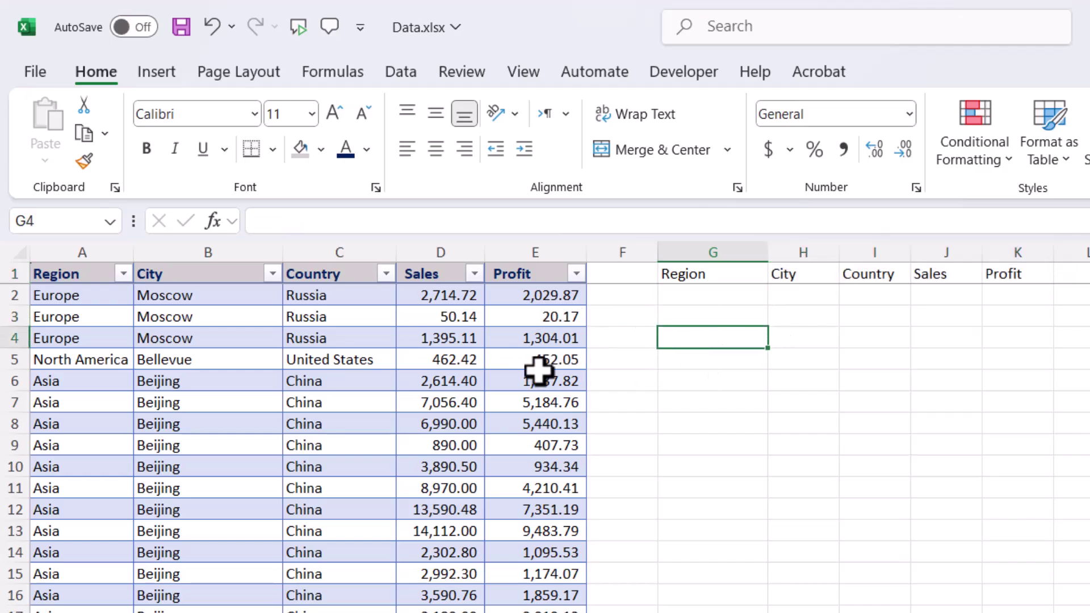
type("=")
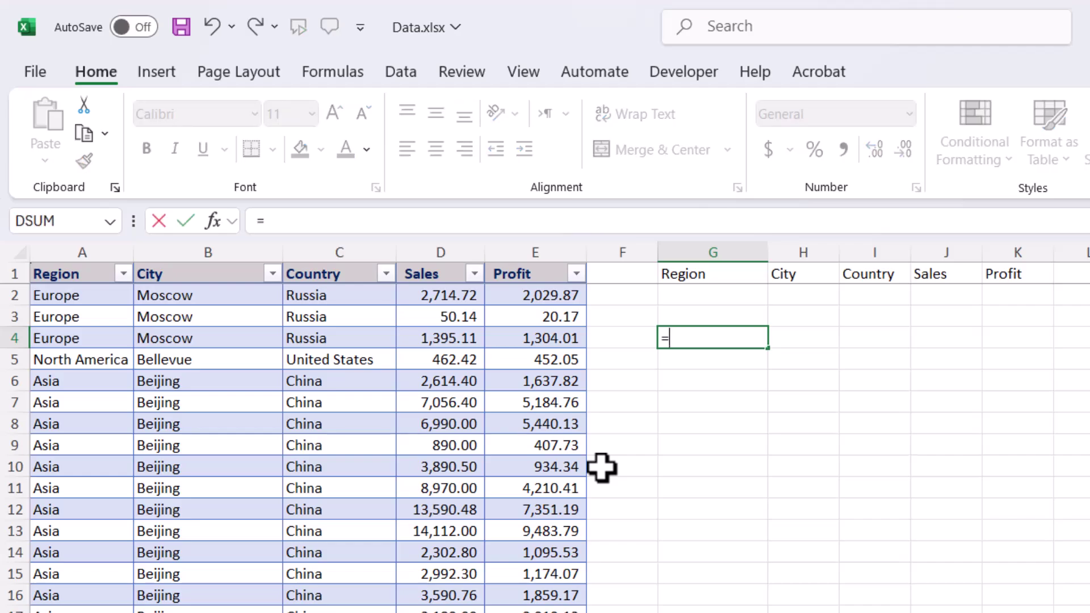
type("DA")
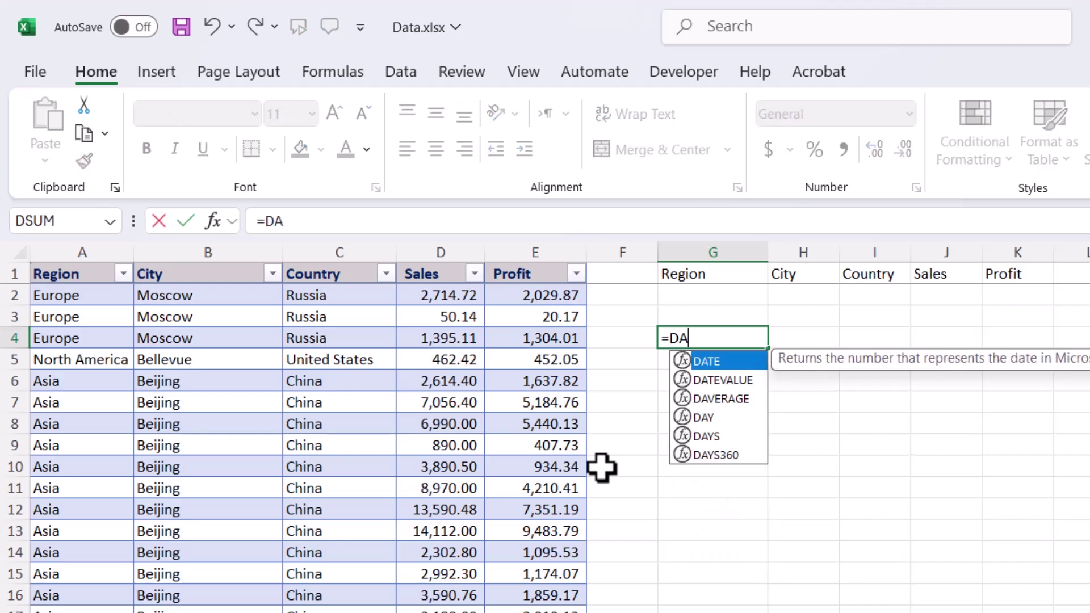
double_click(736, 399)
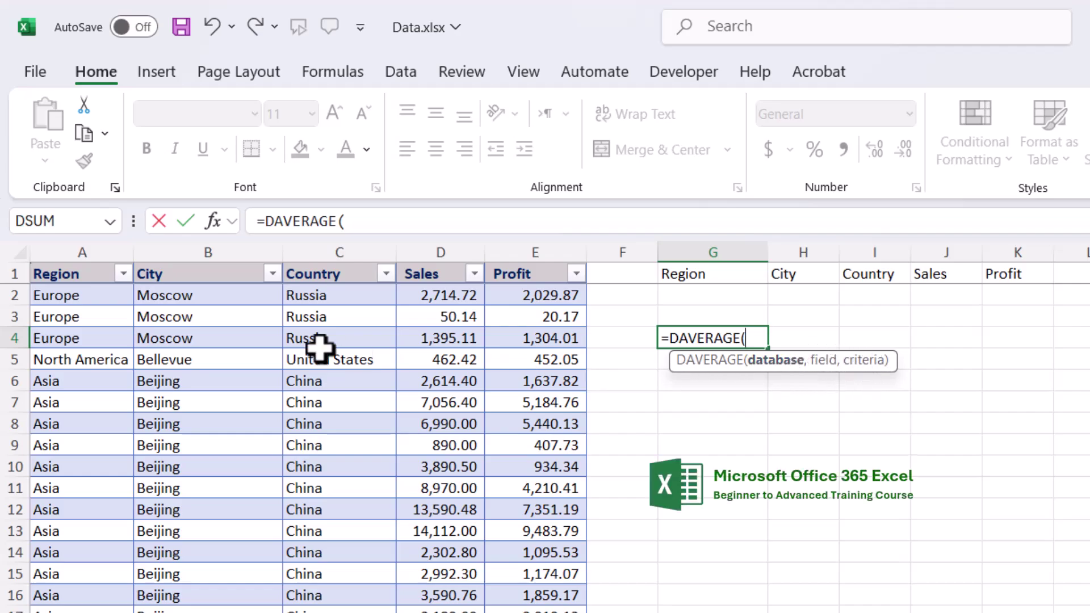
left_click_drag(68, 275, 526, 275)
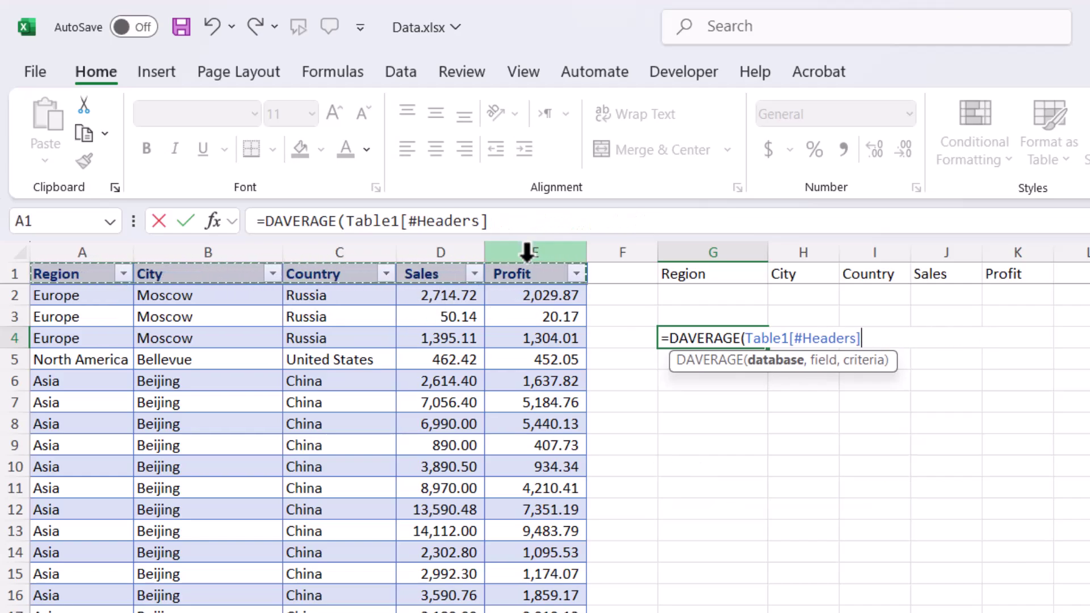
key("ctrl+shift+Down")
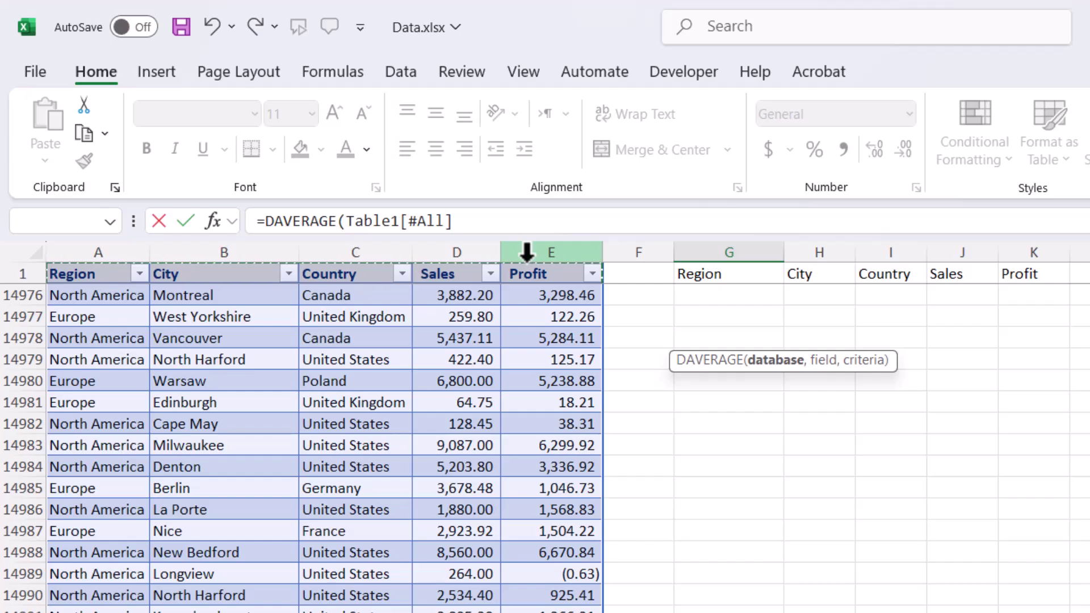
left_click(456, 221)
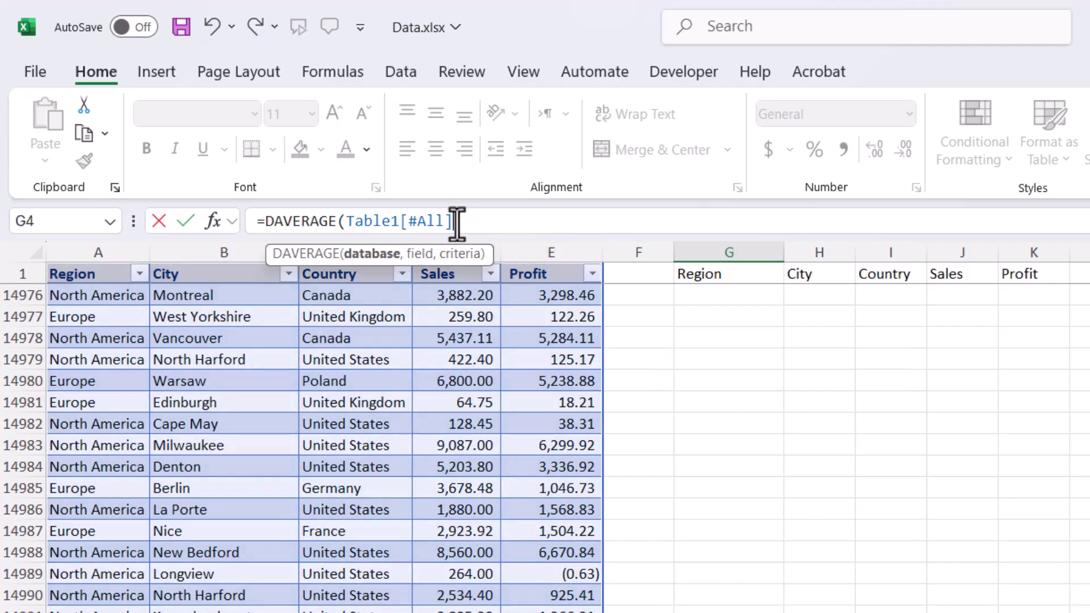
type(",")
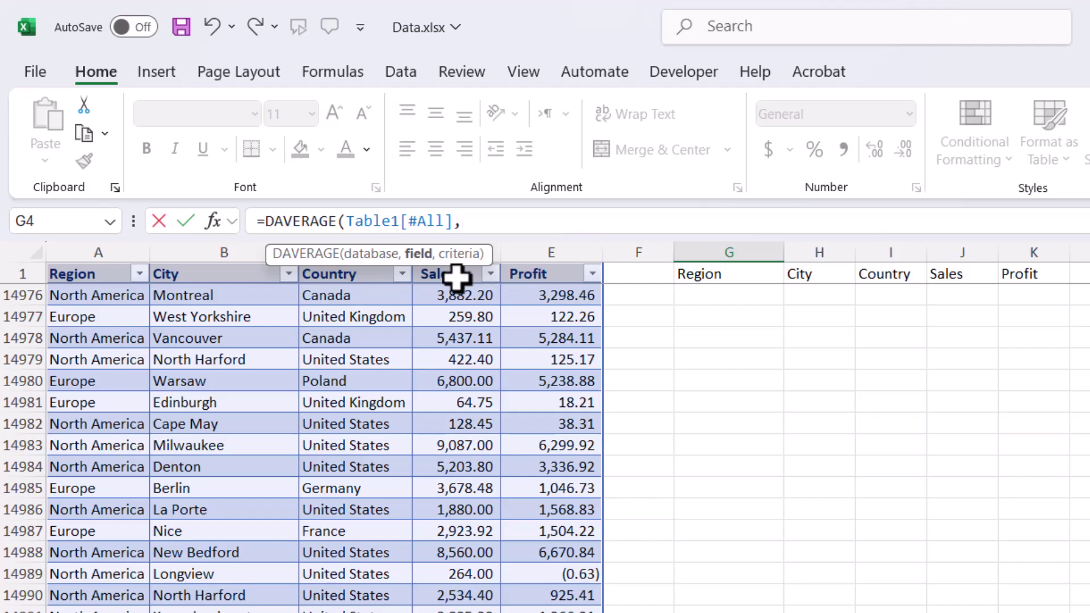
Complete the DAVERAGE formula with the Profit header as the field and G1:K2 as the criteria range
left_click(548, 274)
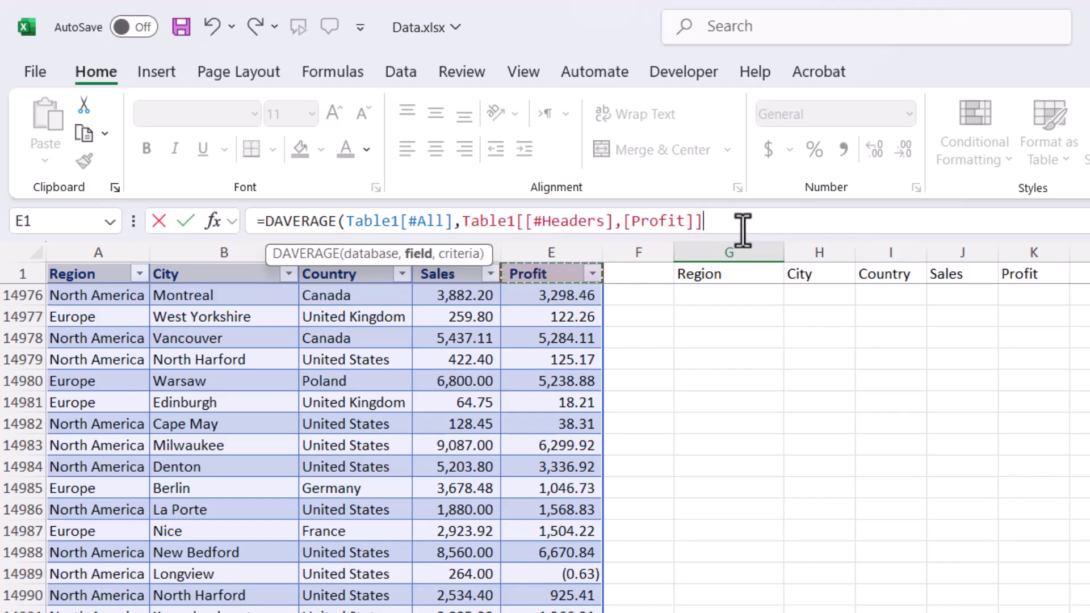
type(",")
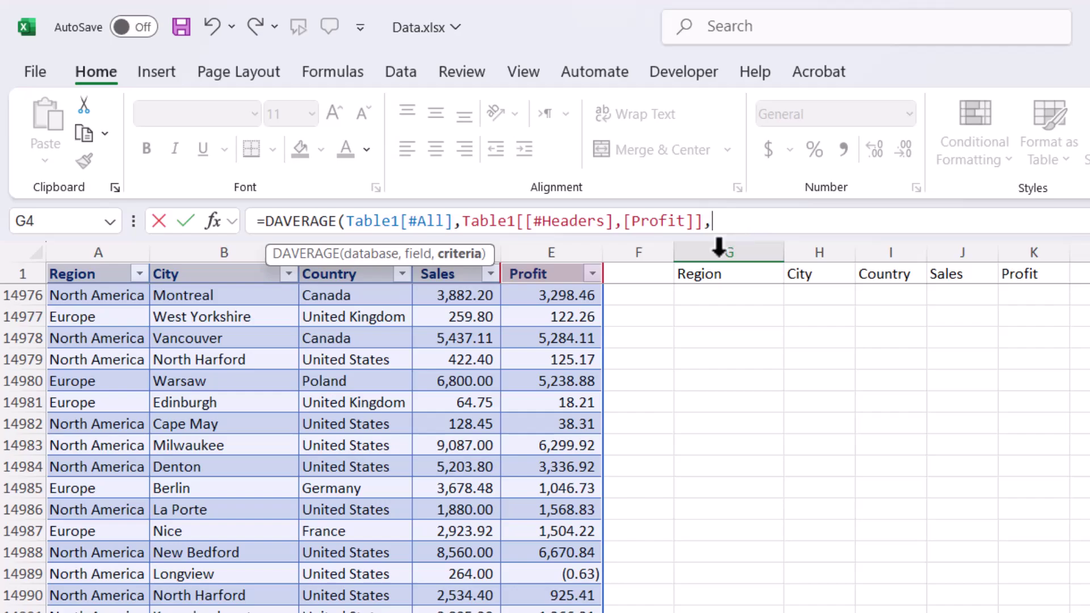
left_click_drag(691, 270, 1016, 294)
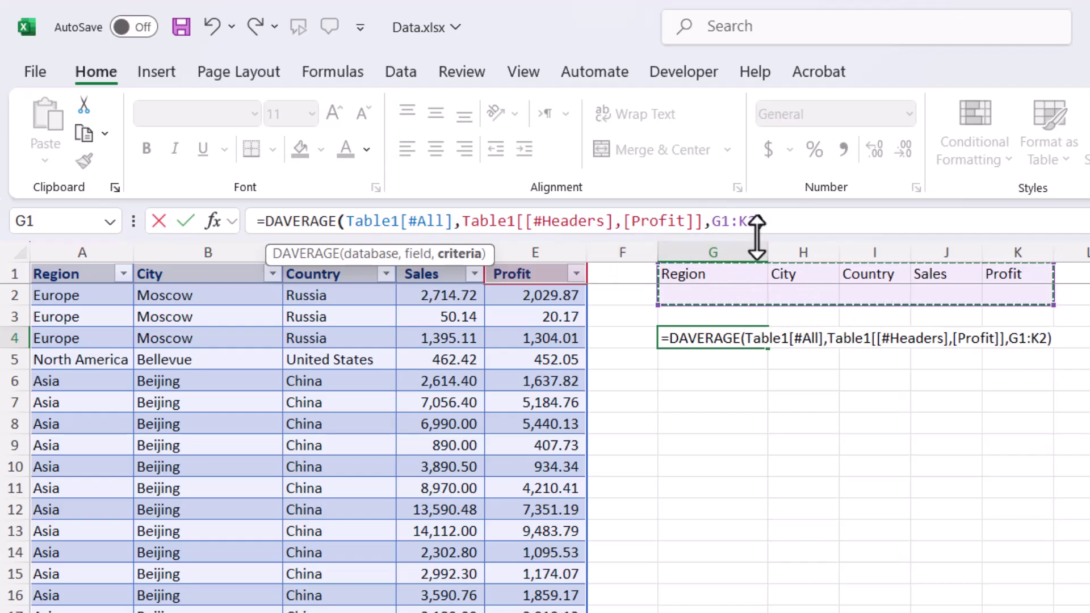
key("Return")
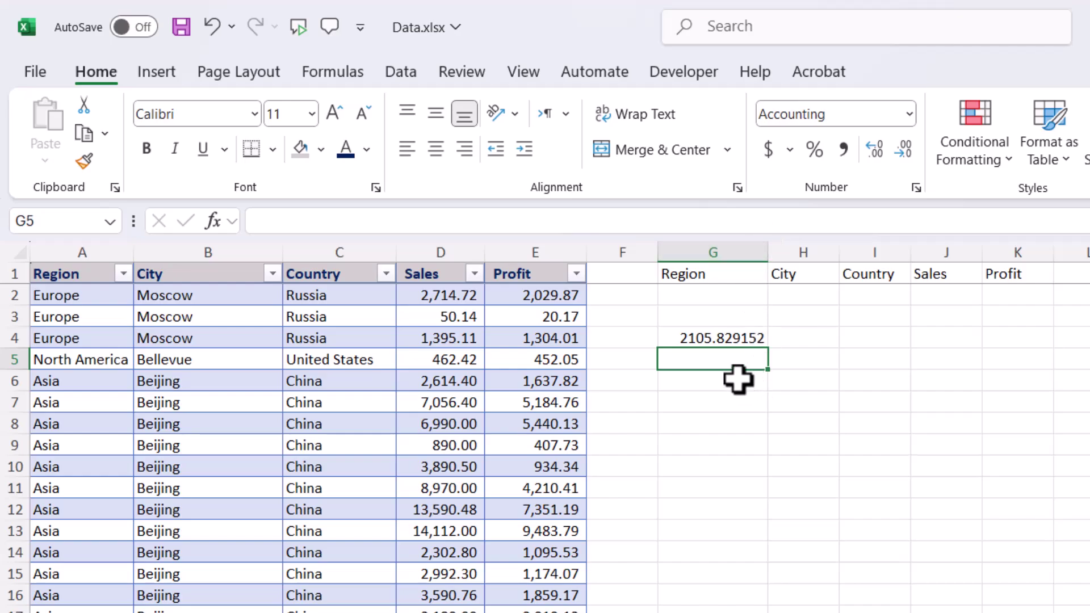
Enter Europe as the Region criterion in G2
left_click(715, 300)
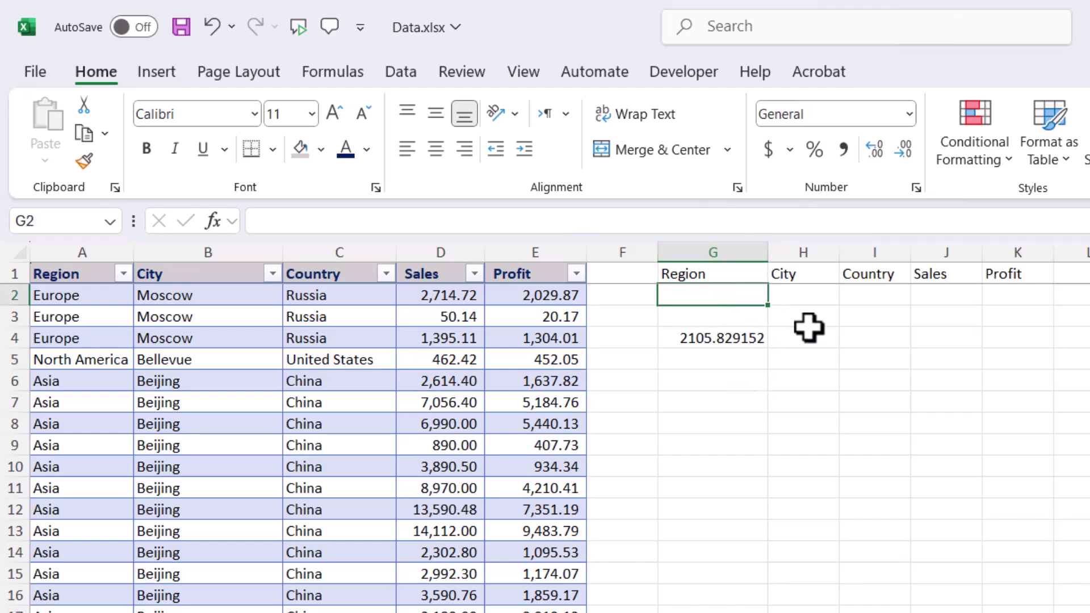
type("eUROPE")
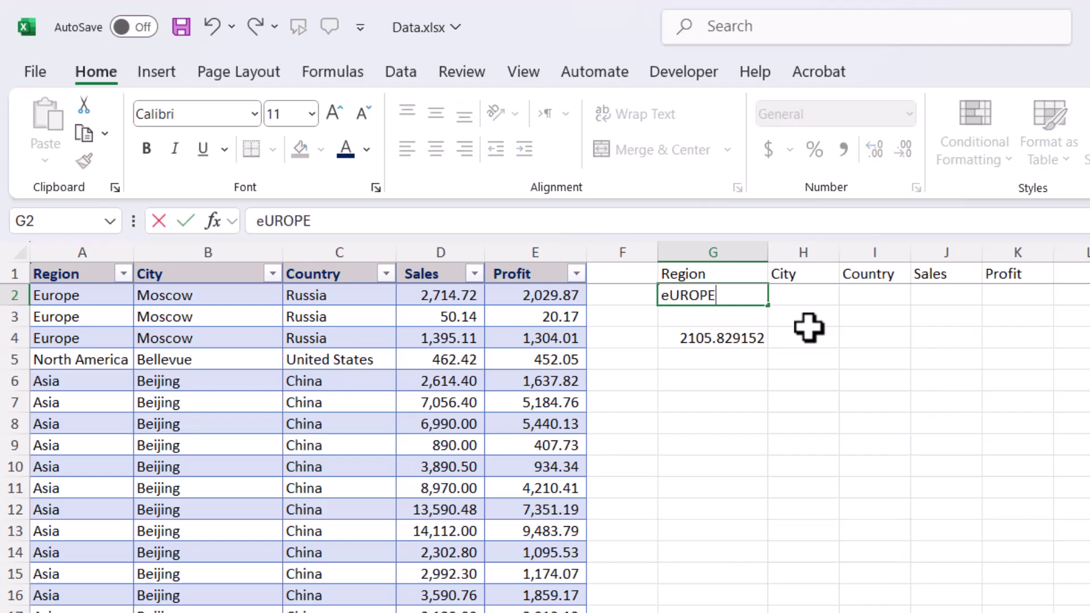
key("Return")
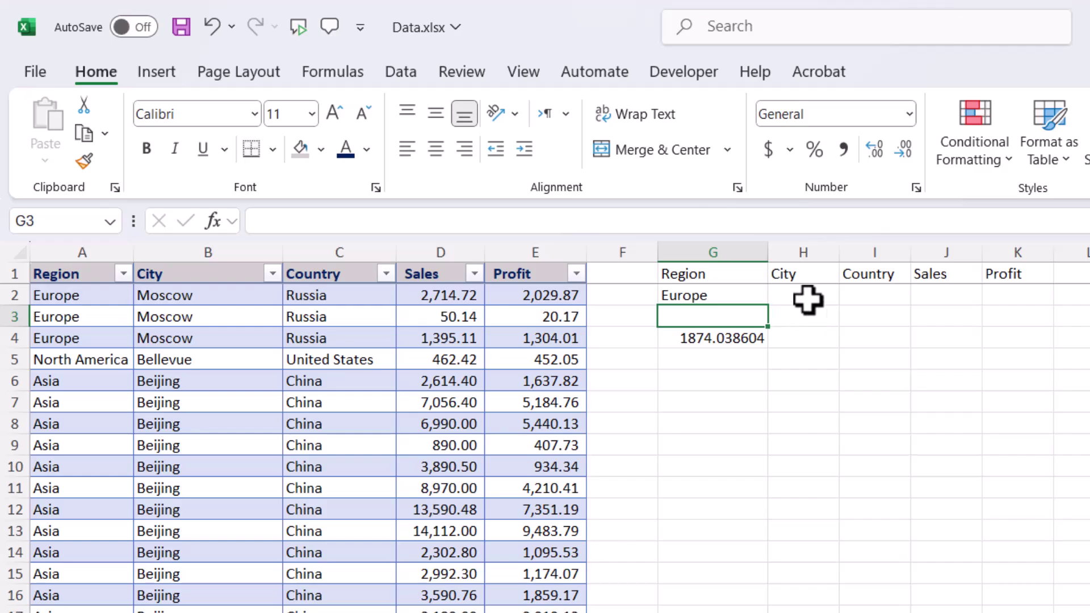
left_click(894, 297)
left_click(717, 297)
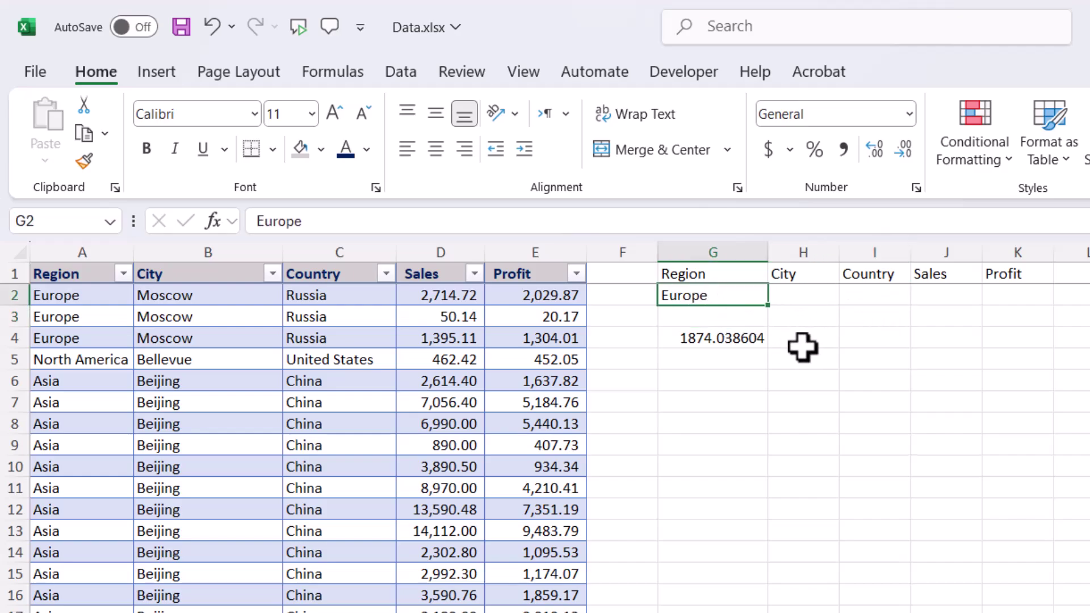
Clear the Region criterion in G2 and enter China as the Country criterion in I2
key("Delete")
left_click(871, 293)
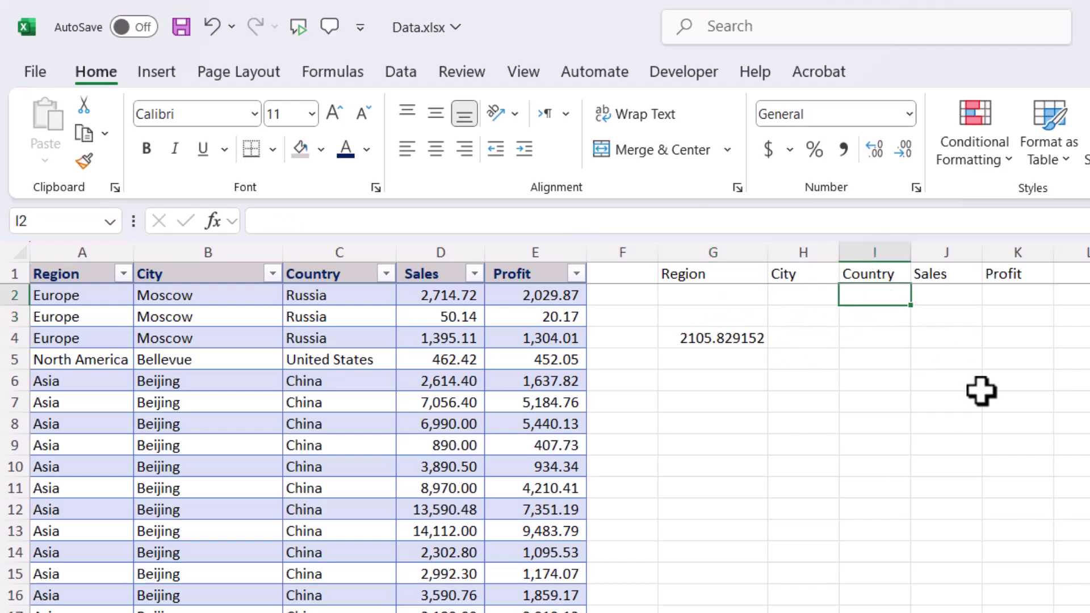
type("cHI")
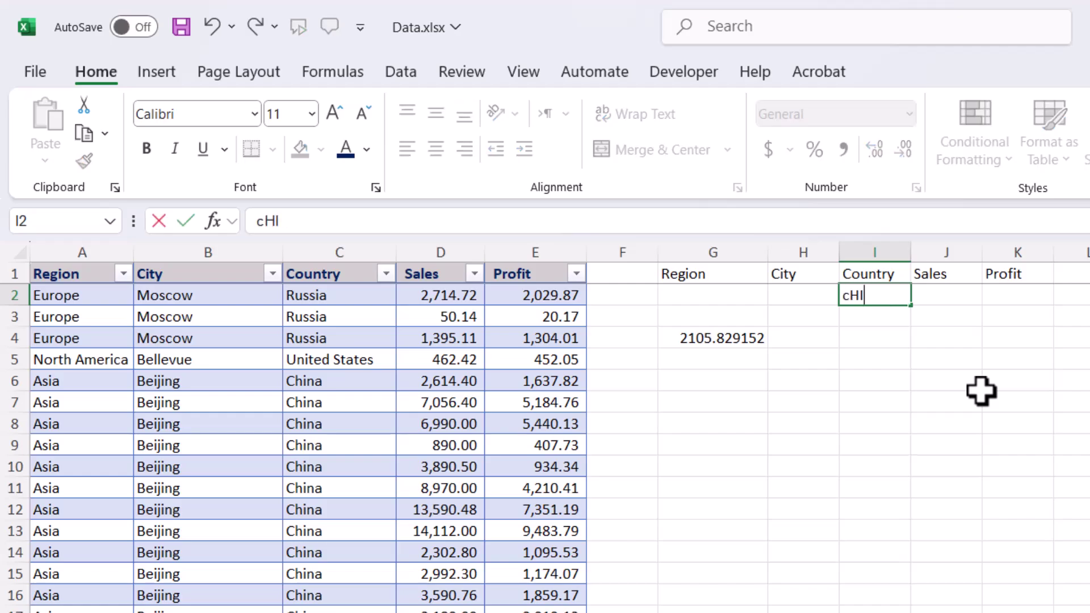
type("NA")
key("Return")
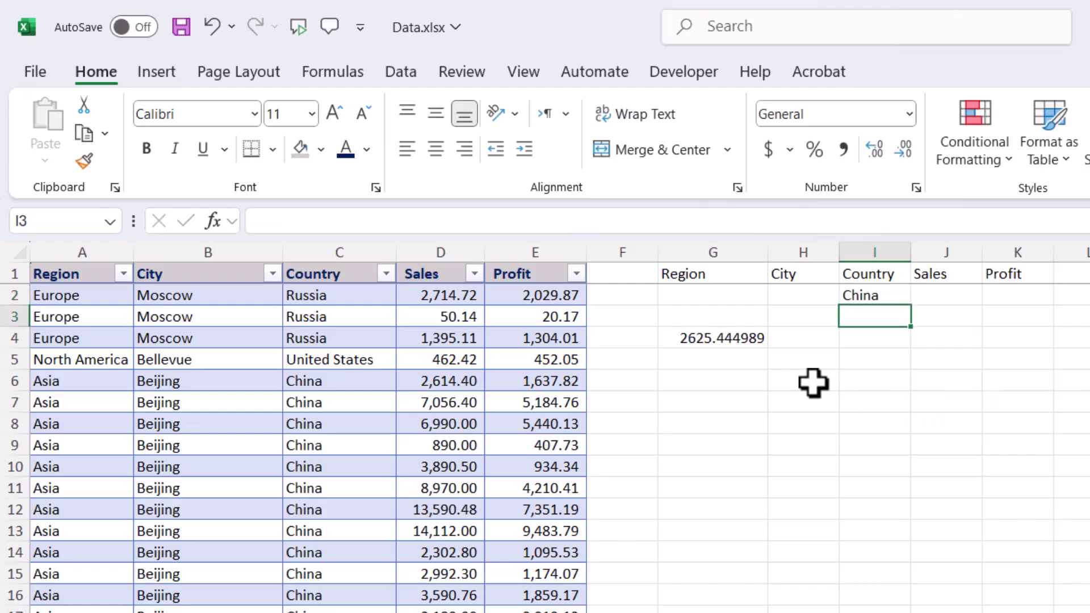
Enter >1000 as the Profit criterion in K2
left_click(1003, 296)
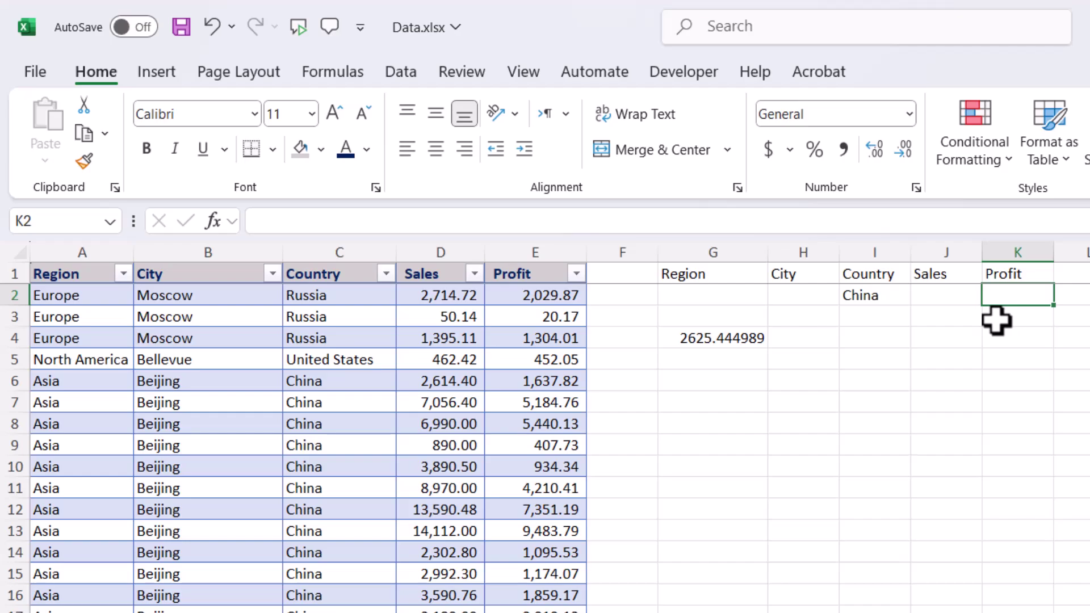
type(">")
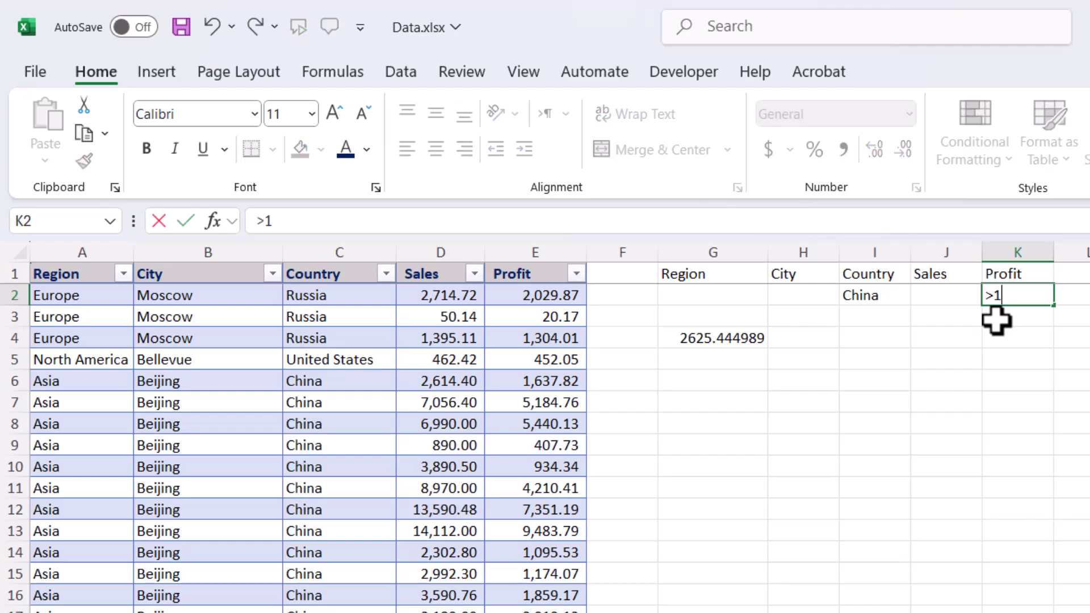
type("1000")
key("Return")
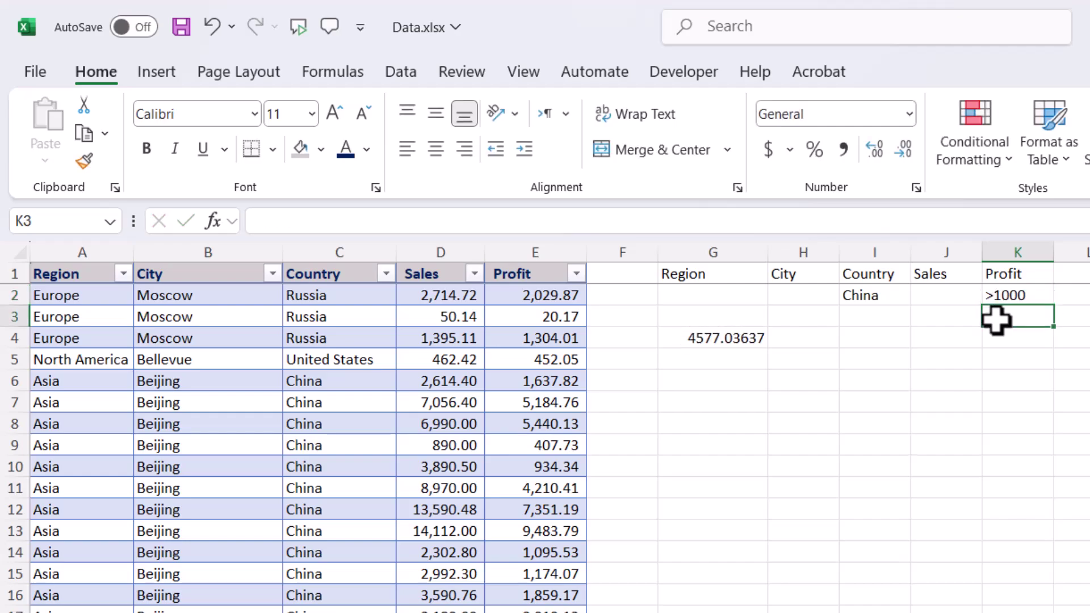
Clear the formula in G4 and insert the DAVERAGE function there from the Database function category
left_click(738, 339)
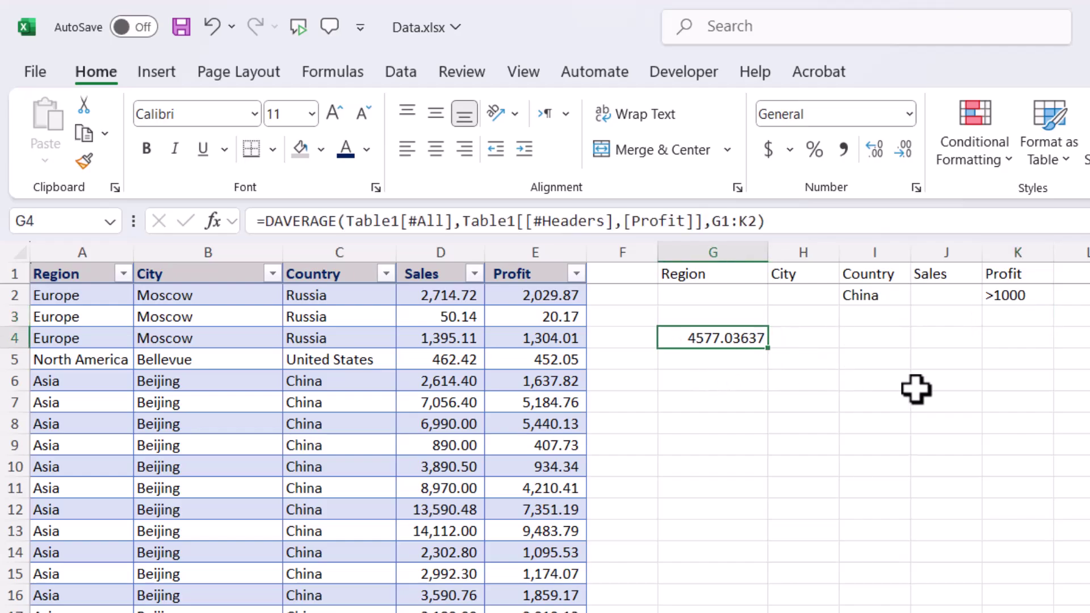
key("Delete")
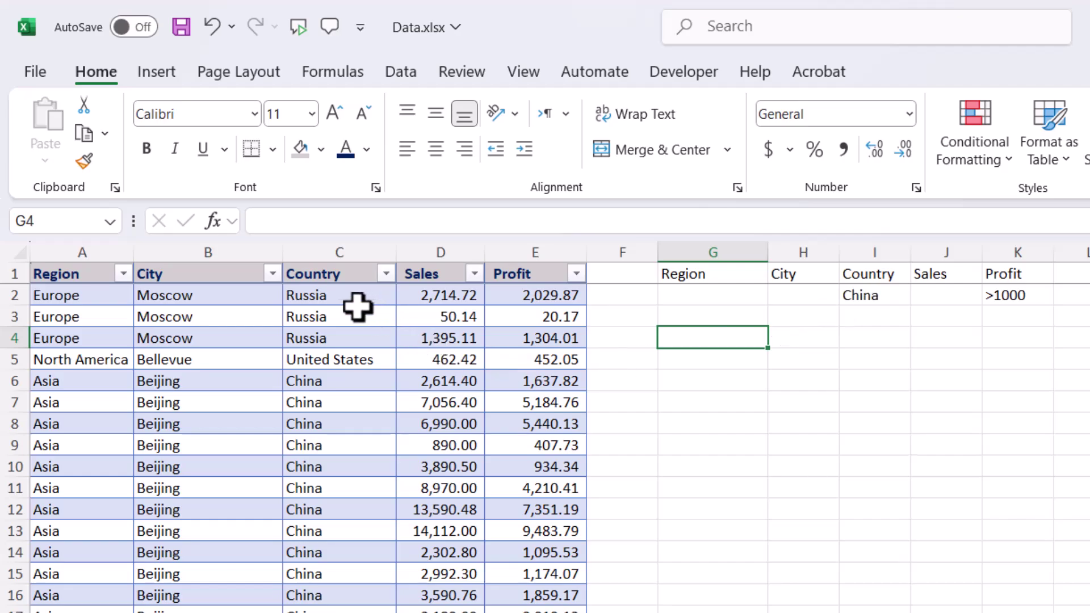
left_click(321, 70)
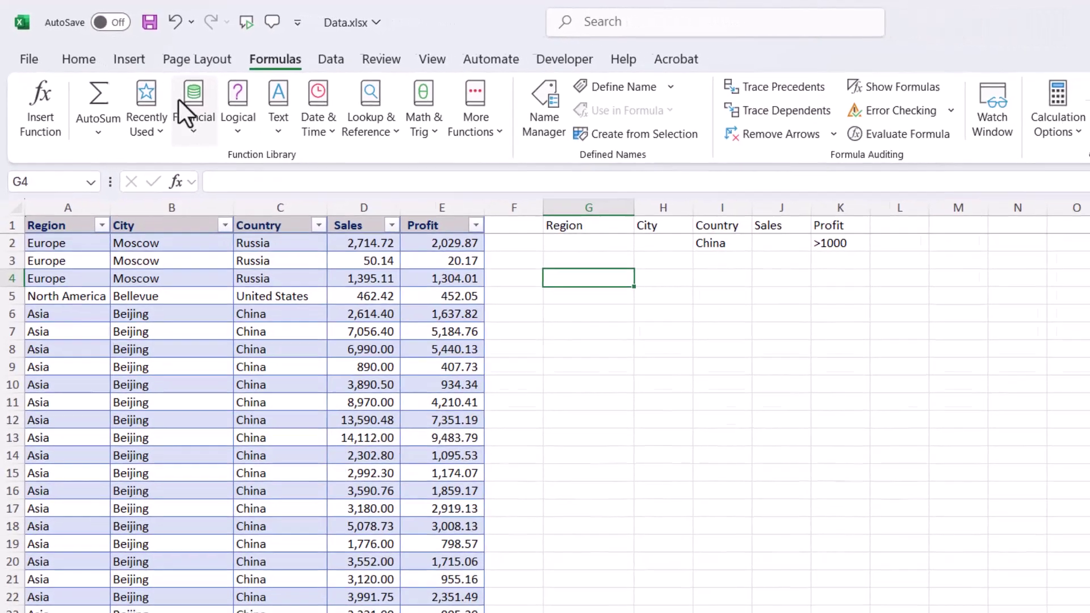
left_click(40, 108)
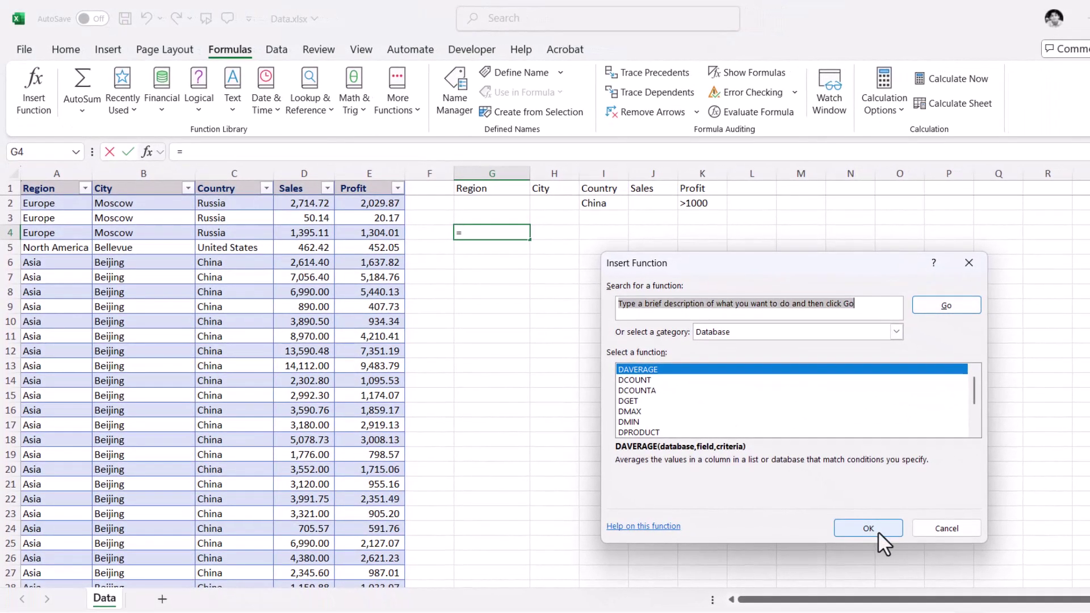
left_click(869, 528)
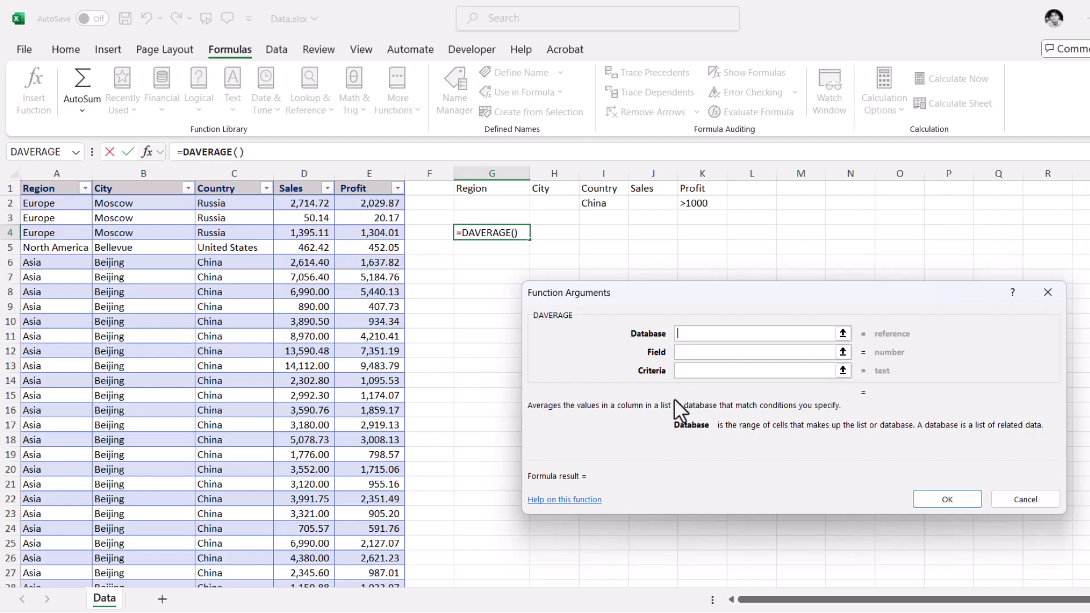
Set the DAVERAGE arguments to the whole table Table1[#All] as database, the Profit header as field and G1:K2 as criteria
left_click_drag(47, 189, 348, 173)
key("ctrl+shift+Down")
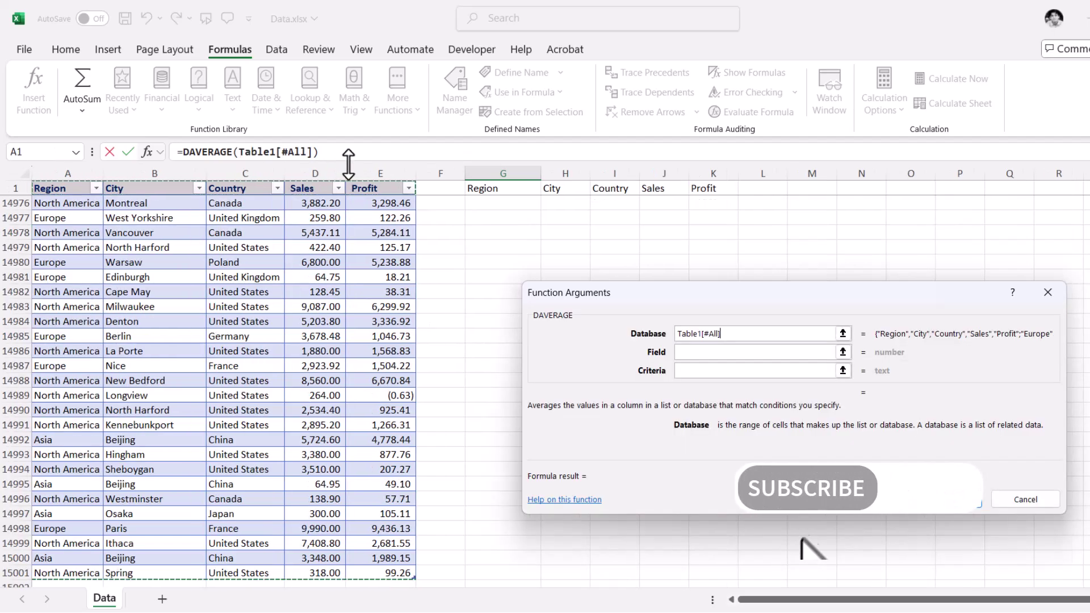
left_click(726, 353)
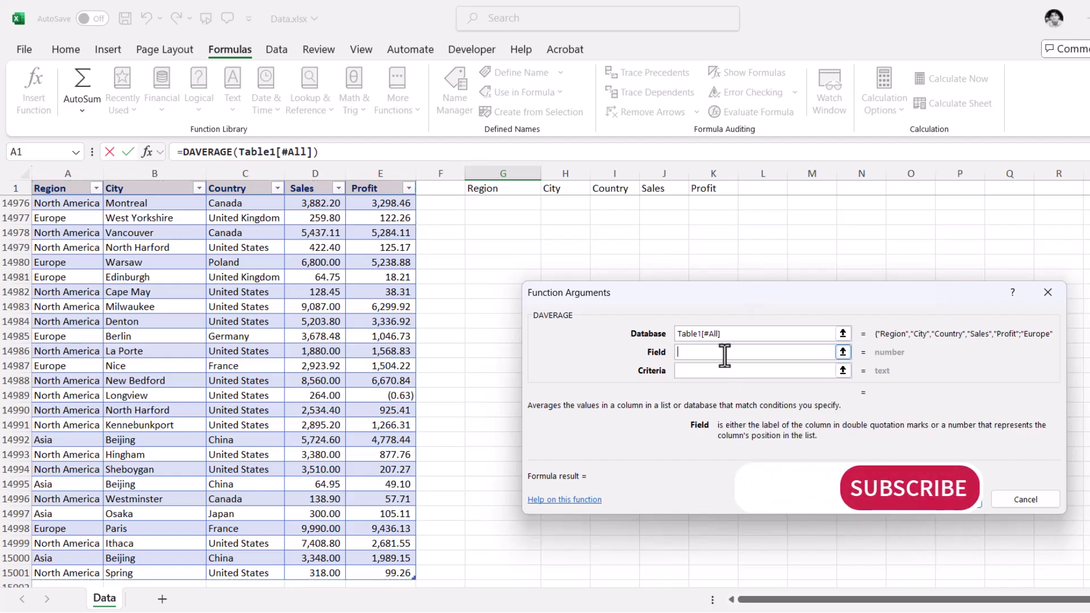
left_click(372, 190)
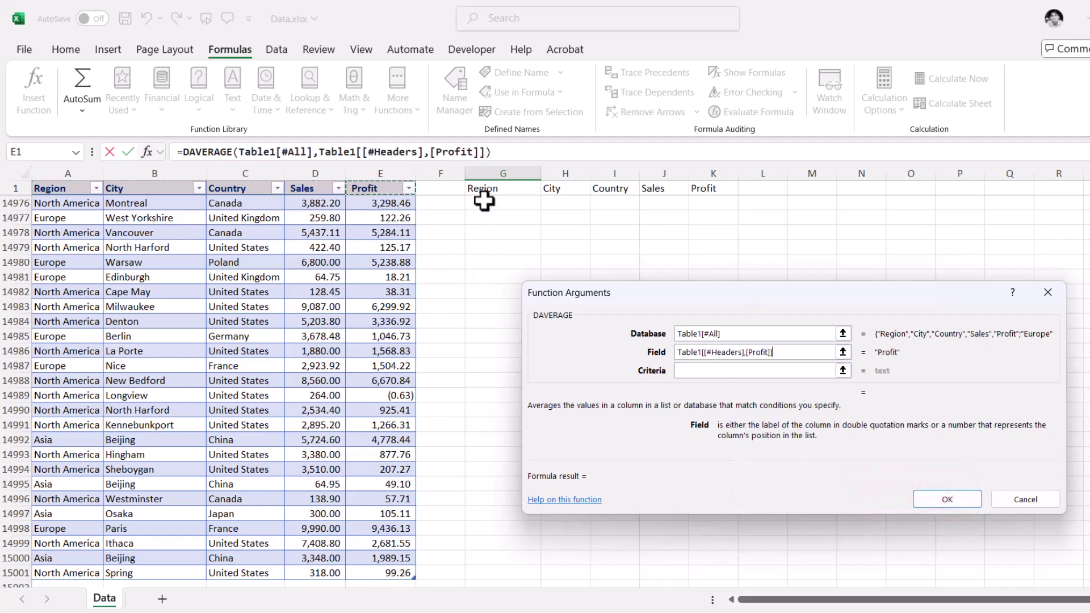
left_click(725, 370)
left_click_drag(486, 190, 703, 207)
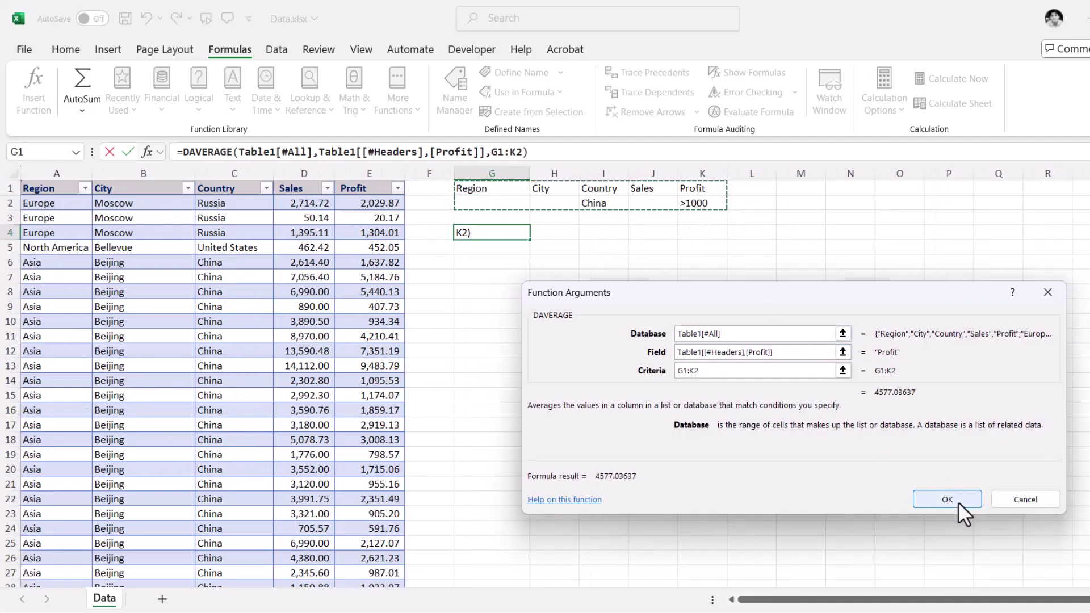
left_click(958, 502)
Clear the Country criterion in I2
left_click(487, 202)
left_click(653, 217)
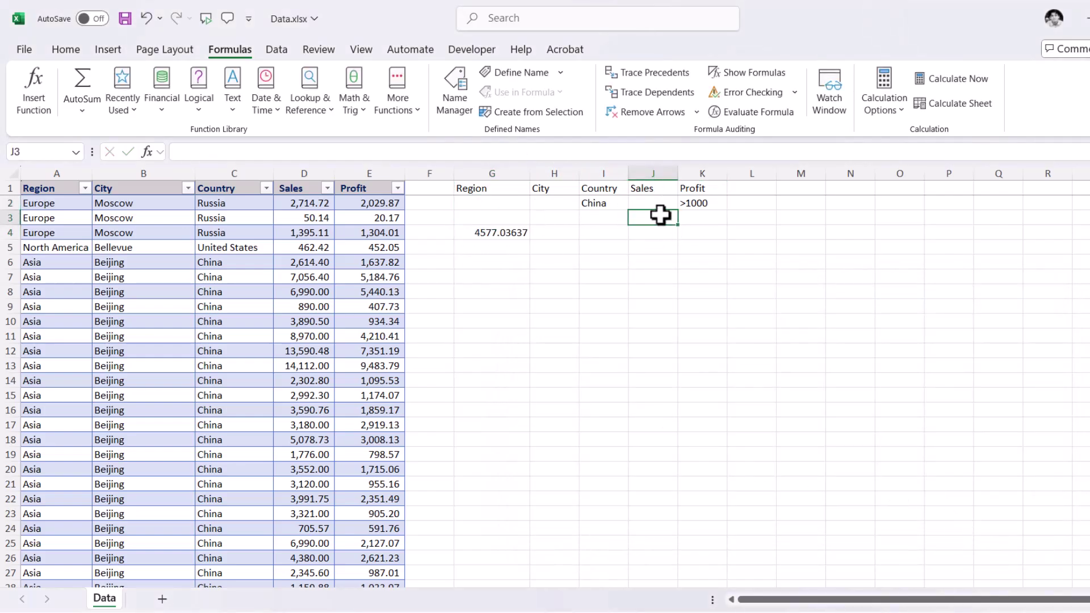
left_click(596, 214)
left_click(600, 202)
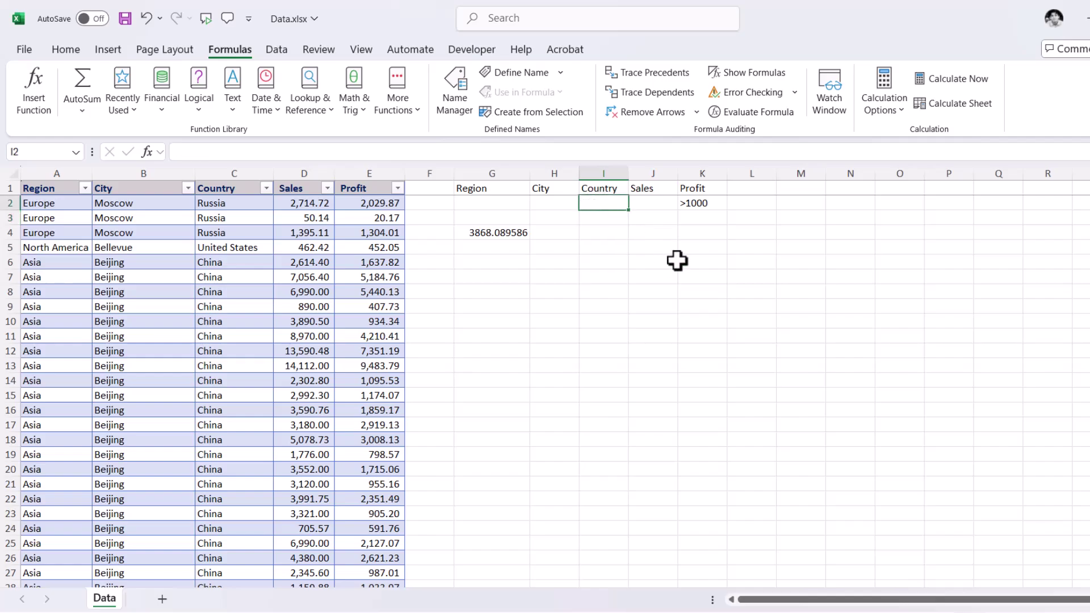
Copy the text North America from A5 into G2 as the Region criterion
left_click(482, 203)
left_click(79, 250)
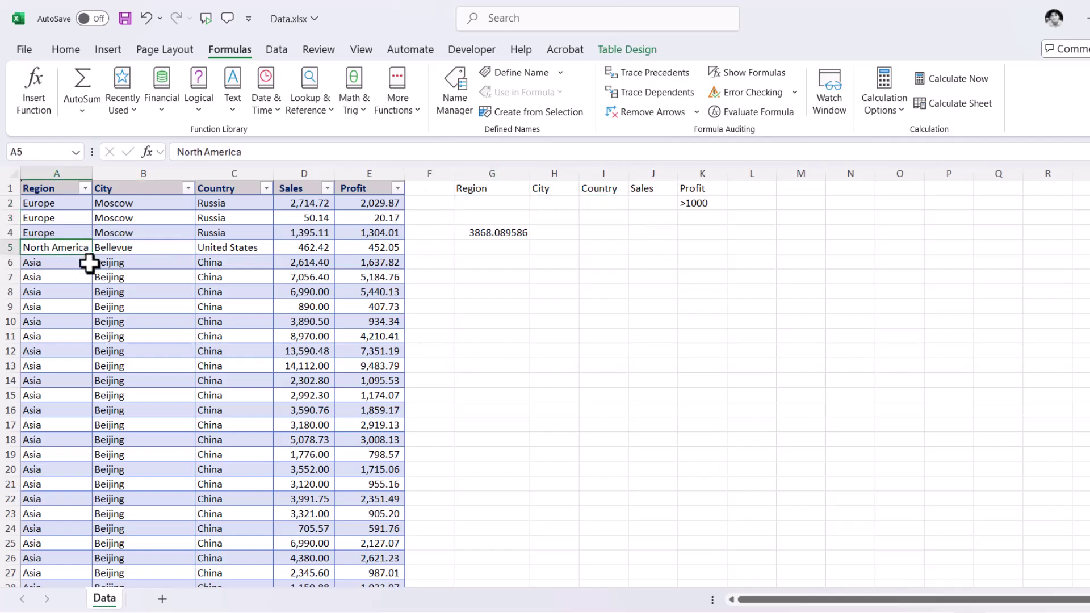
left_click_drag(239, 151, 114, 161)
key("ctrl+c")
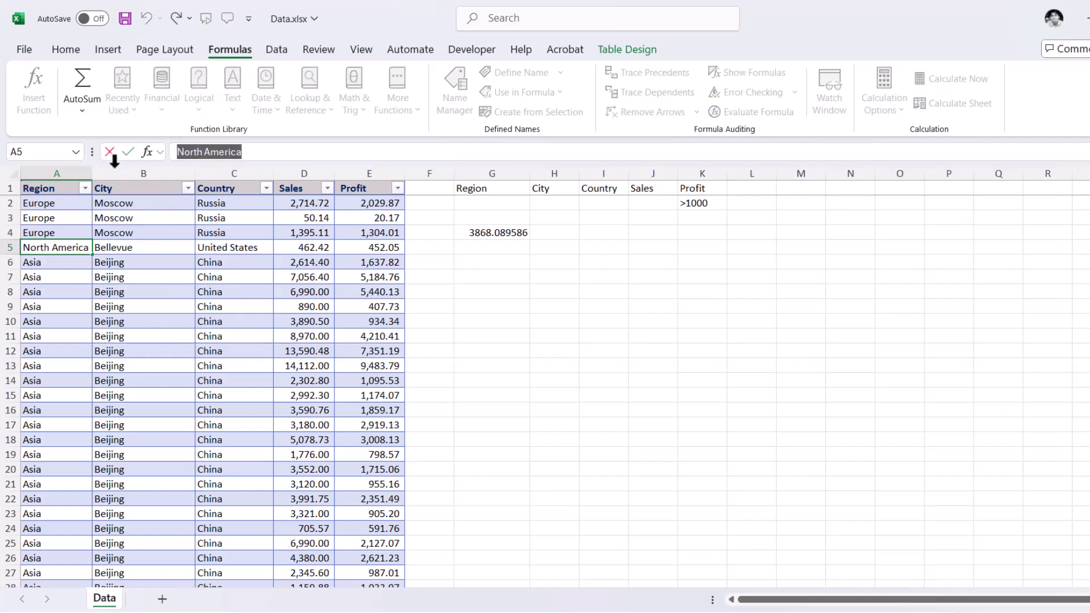
left_click(482, 203)
double_click(482, 203)
key("ctrl+v")
left_click(570, 324)
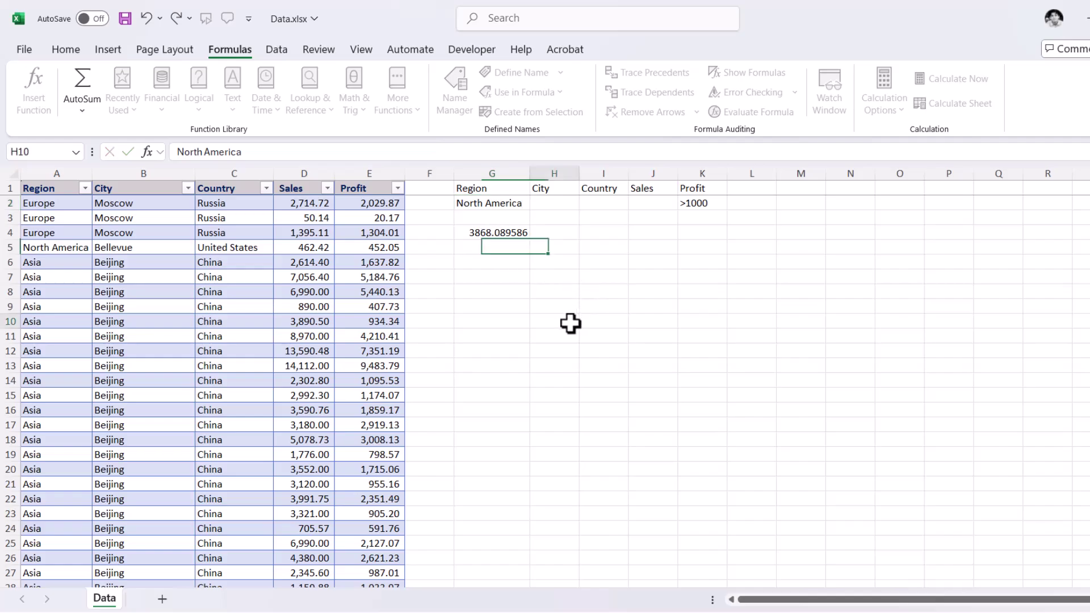
Format the result in G4 with a thousands separator and no decimal places
left_click(506, 235)
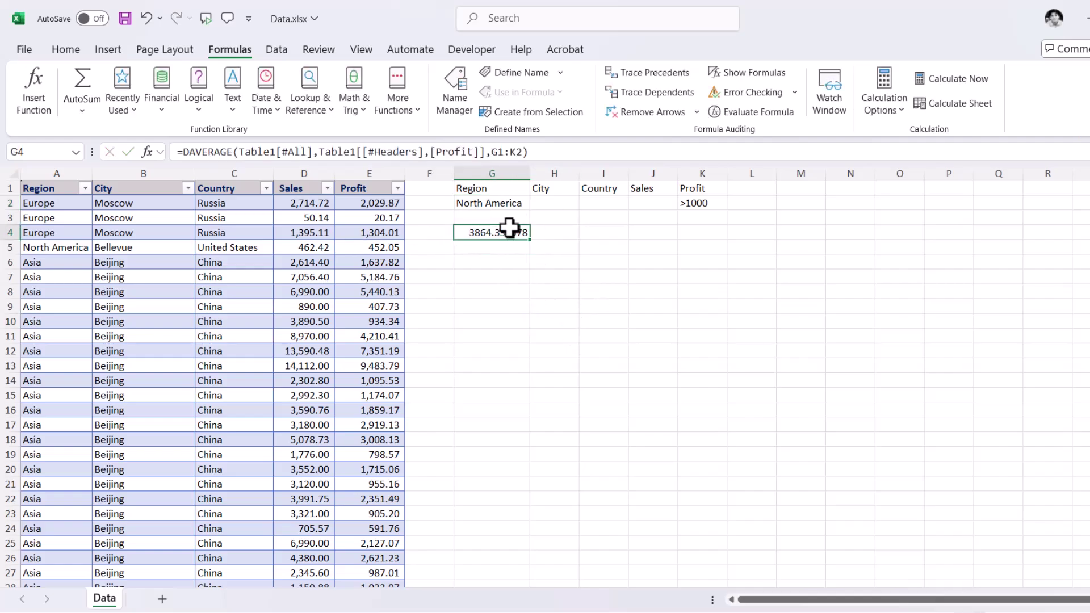
left_click(67, 51)
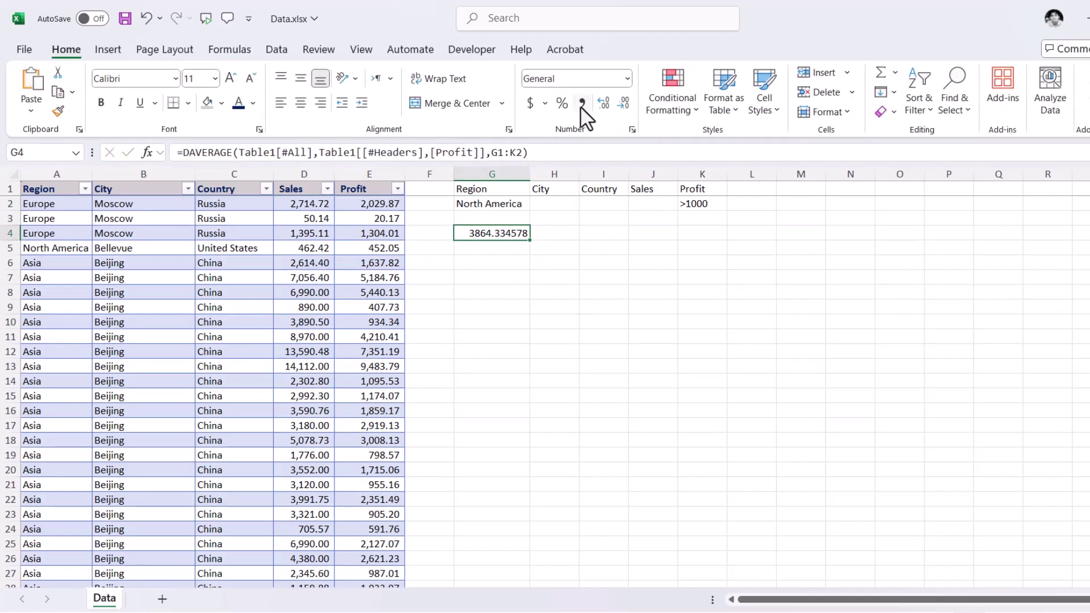
left_click(581, 103)
left_click(623, 104)
left_click(624, 104)
left_click(607, 335)
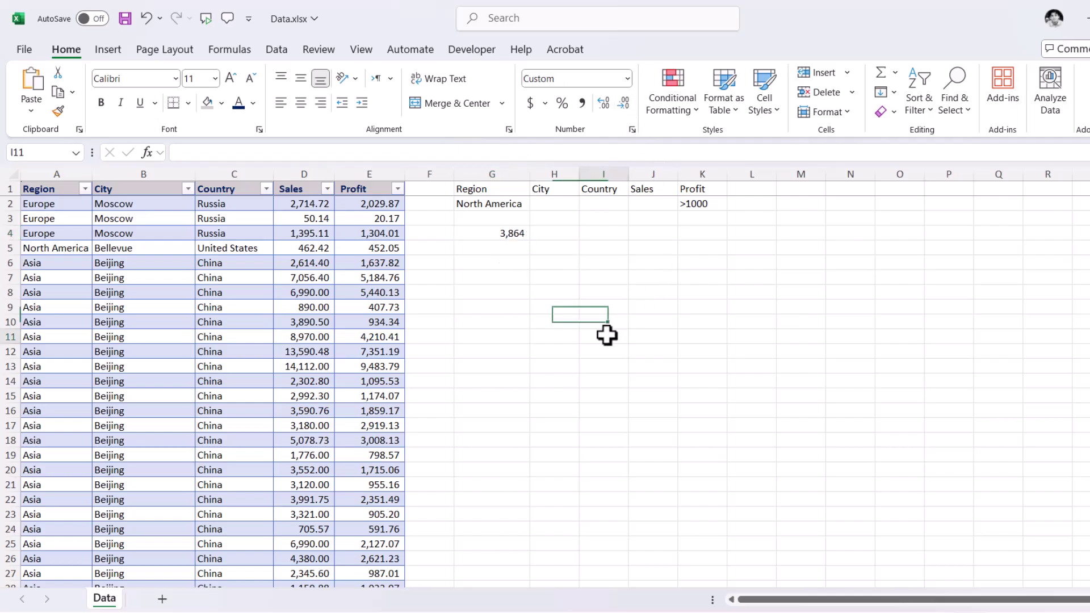
Change the Region criterion in G2 to Asia
left_click(492, 206)
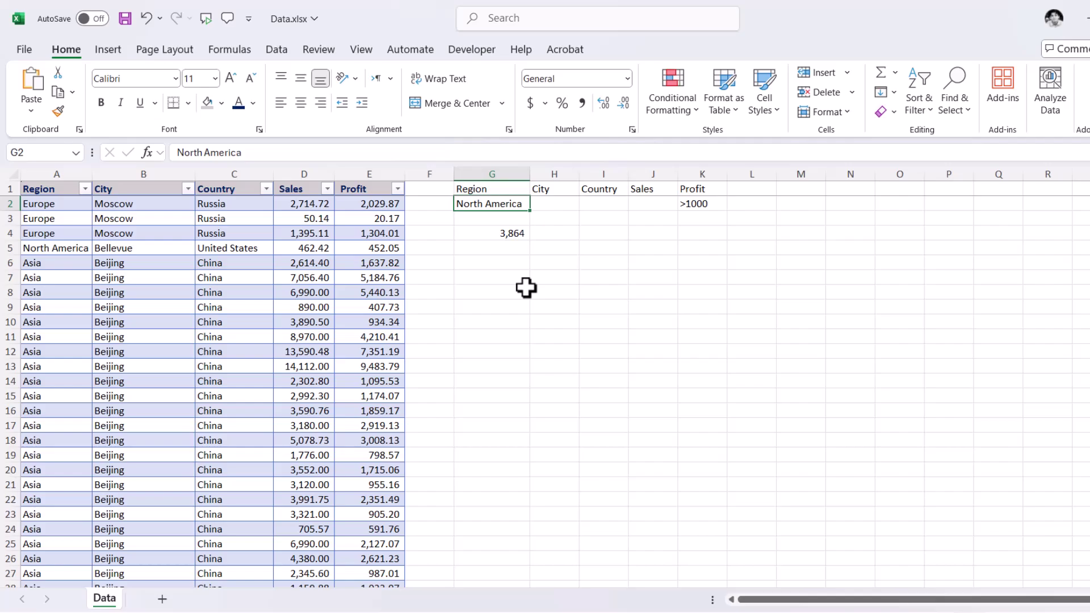
left_click(502, 259)
left_click(502, 207)
type("a")
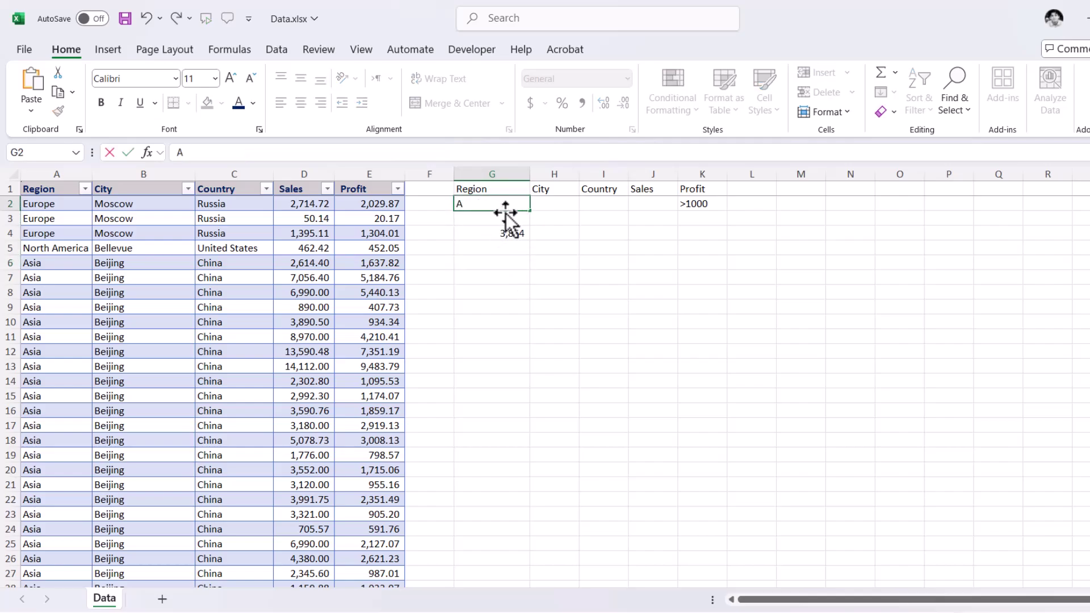
type("sia")
key("Return")
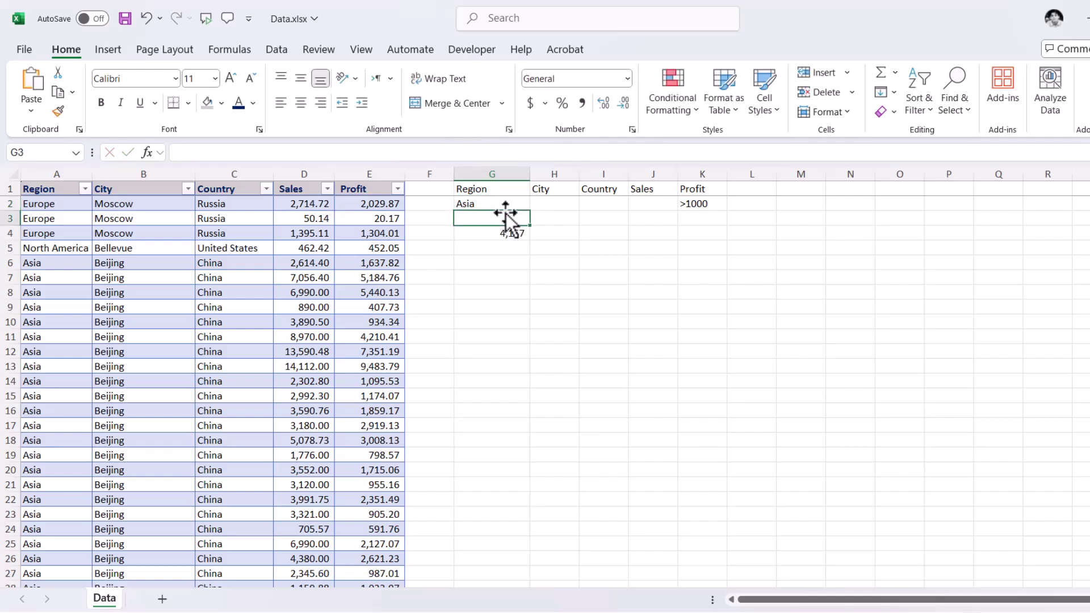
Clear the formula in G4 and start a new DAVERAGE formula in the cell
left_click(662, 214)
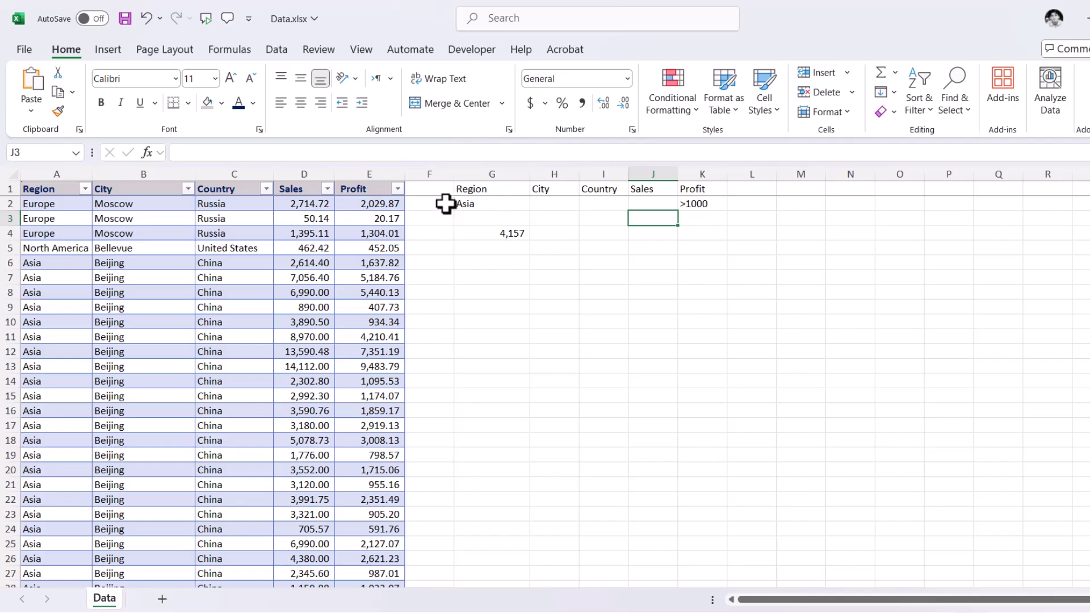
left_click(517, 239)
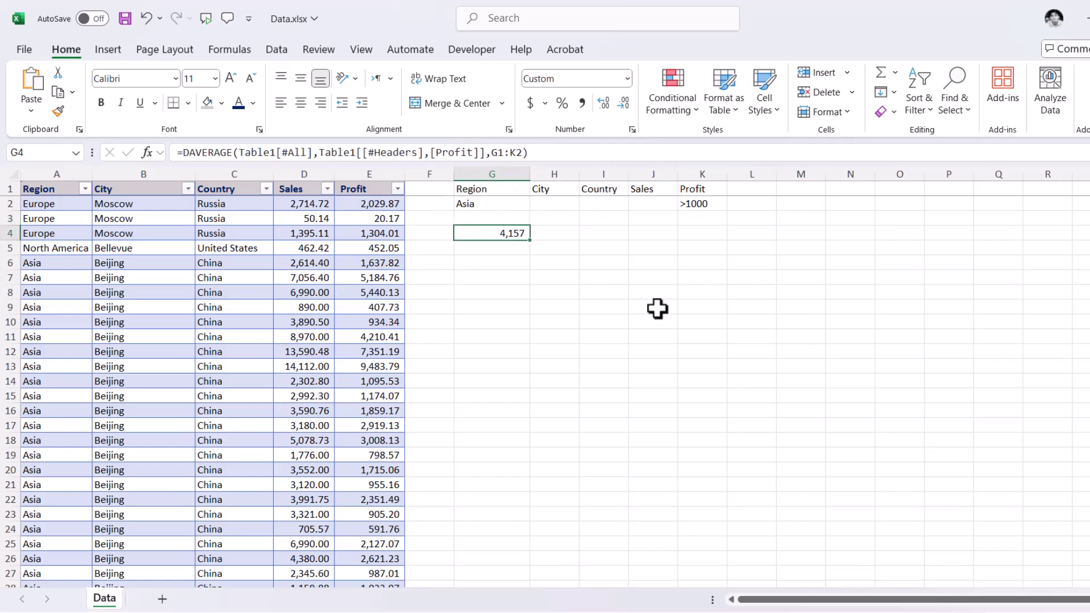
key("Delete")
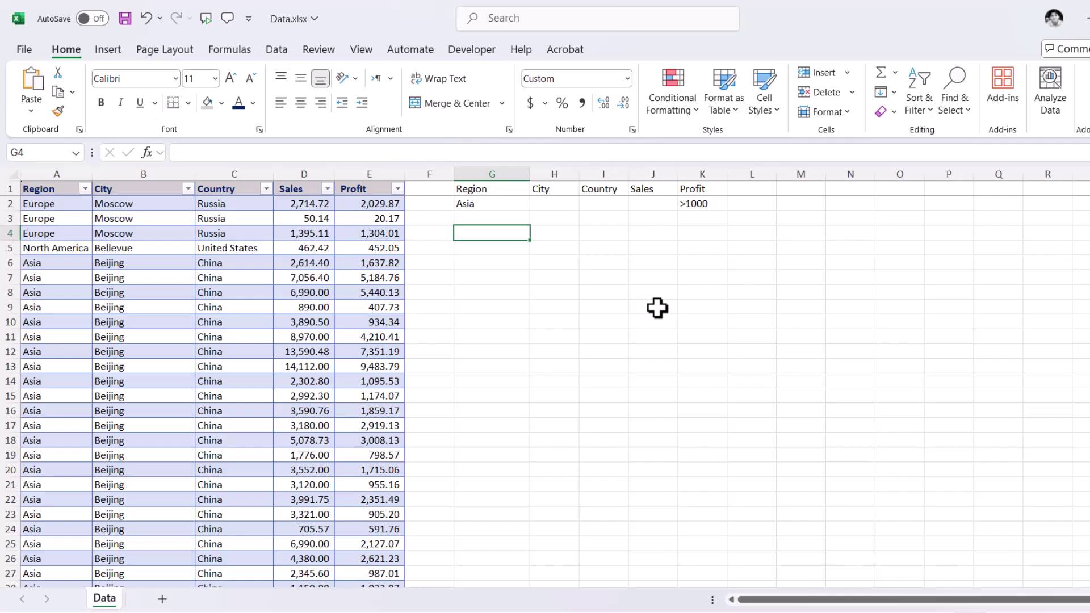
type("=")
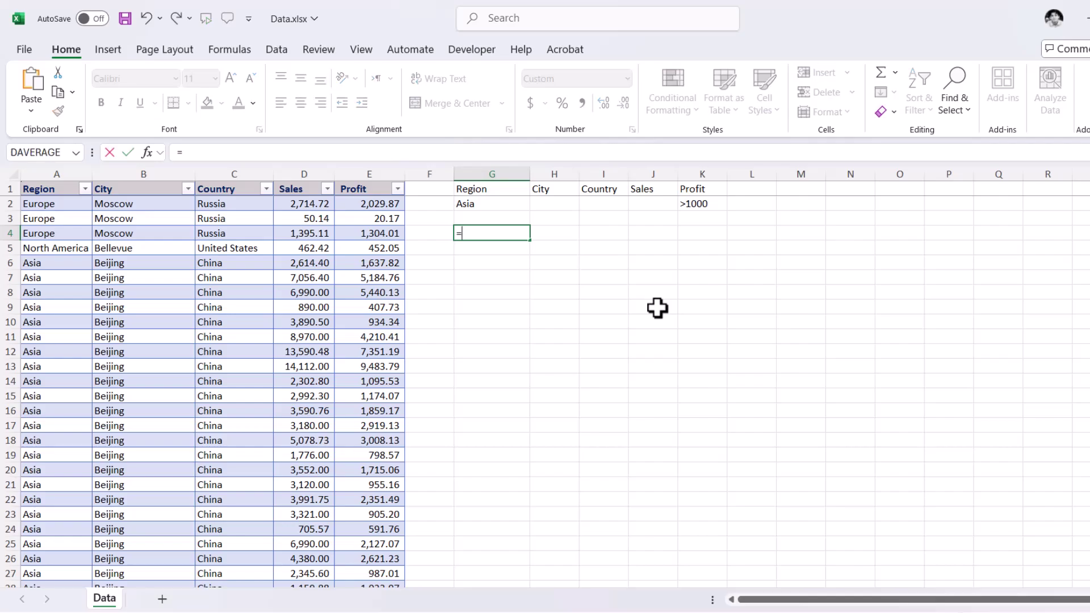
type("d")
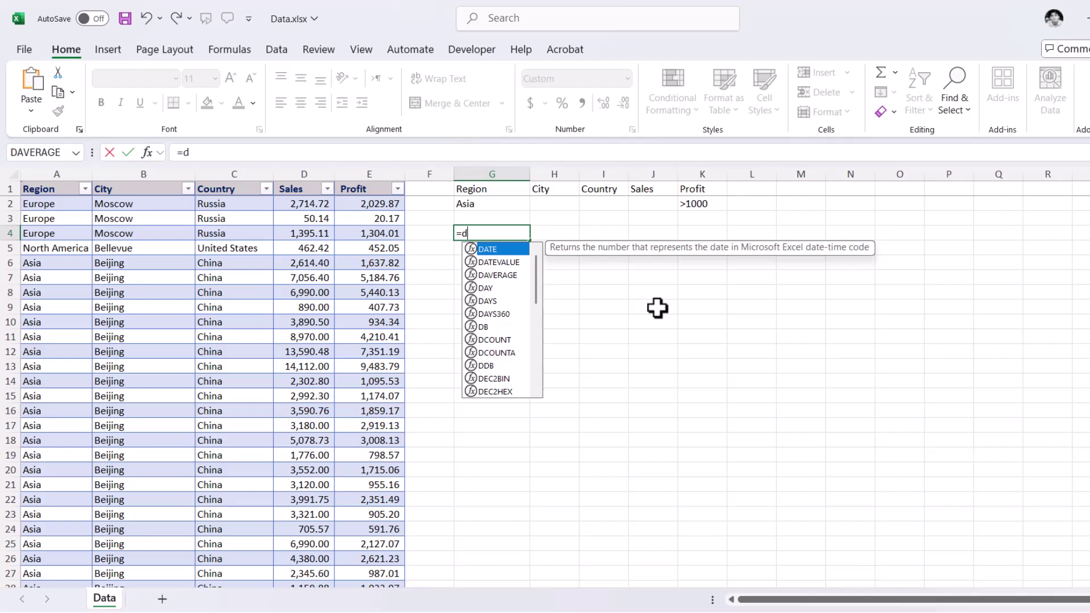
key("Down")
key("Down")
key("Tab")
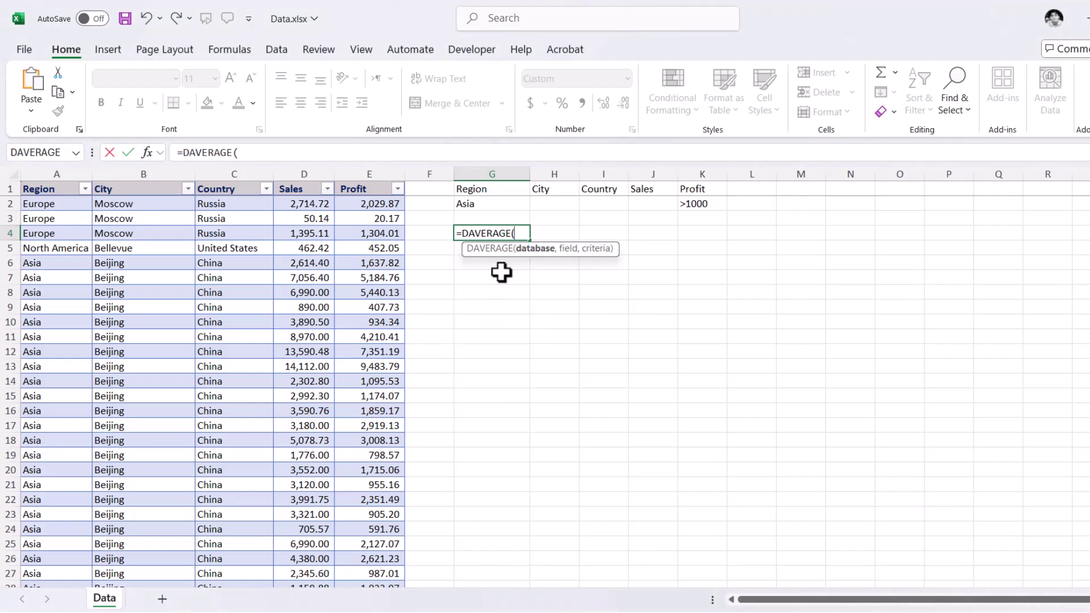
Complete the DAVERAGE formula in G4 with the whole table including headers, the Profit header as field, and G1:K3 as criteria
left_click_drag(53, 187, 339, 185)
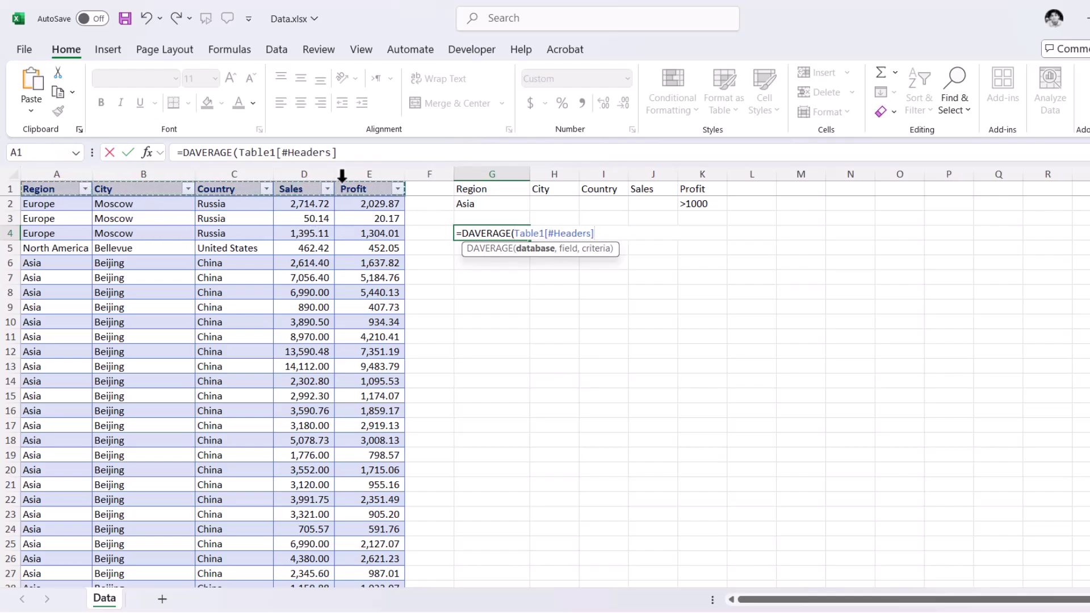
key("ctrl+shift+Down")
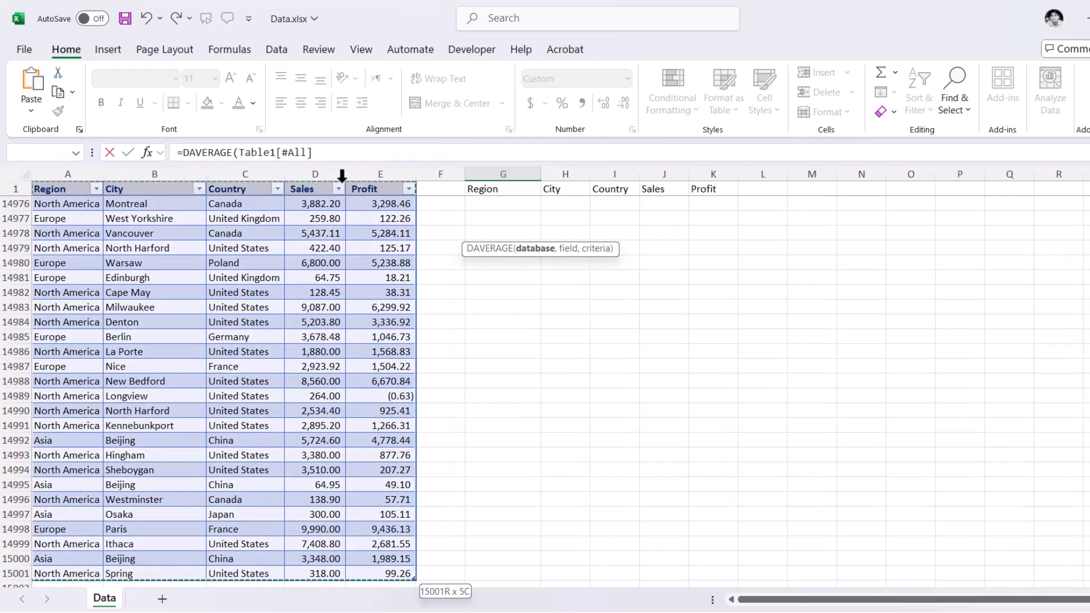
type(",")
left_click(372, 193)
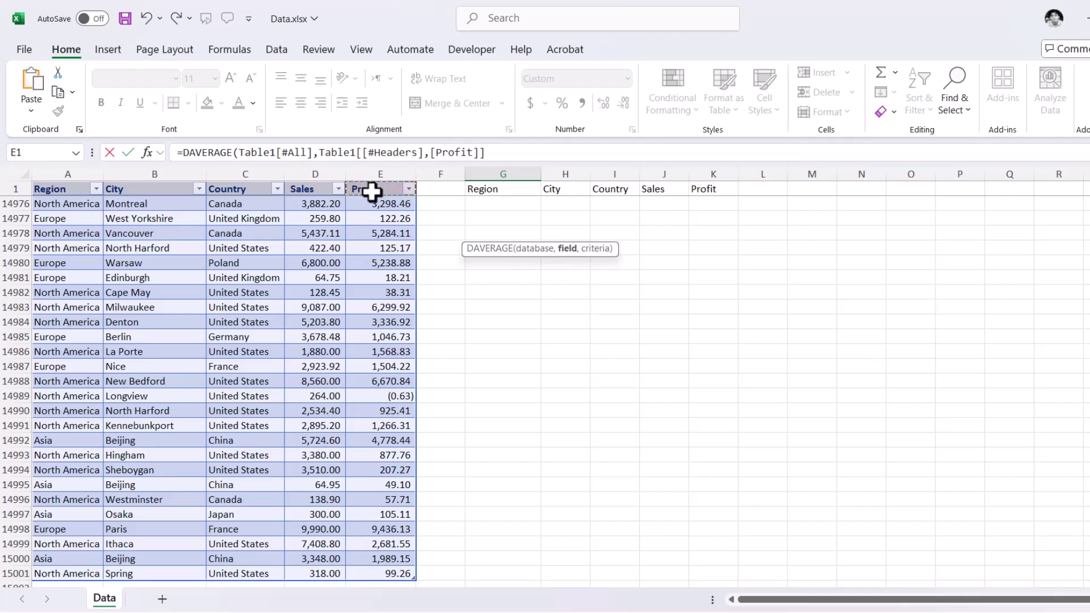
type(",")
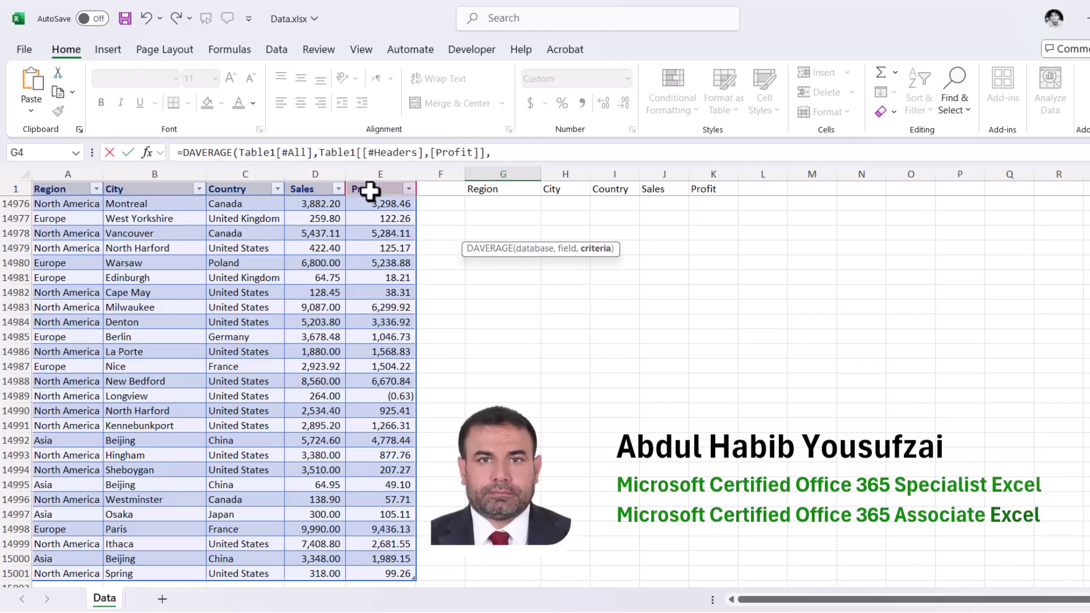
left_click_drag(486, 189, 696, 216)
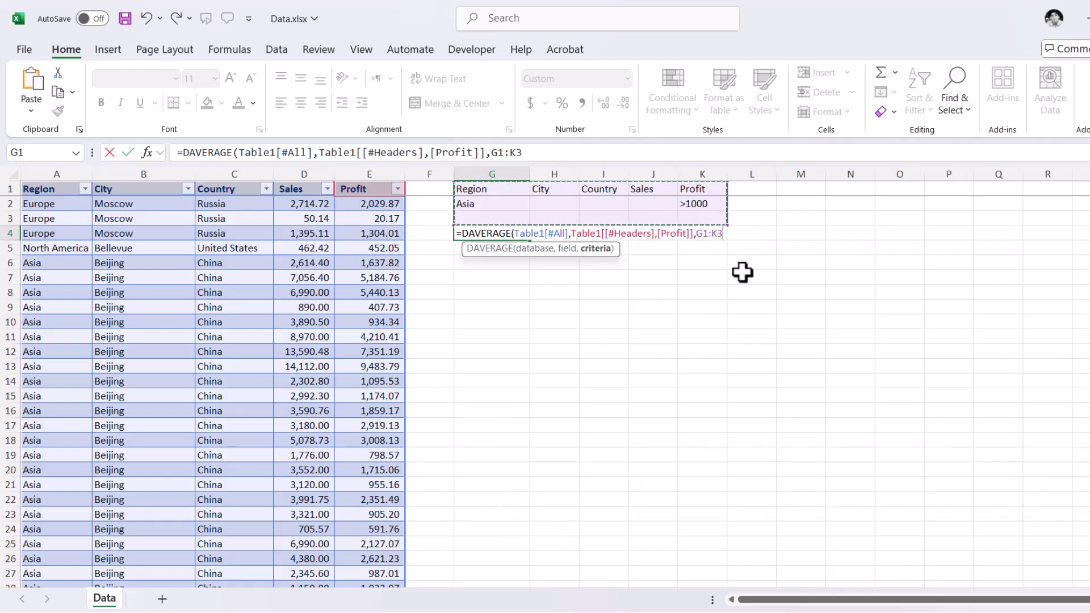
type(")")
key("Return")
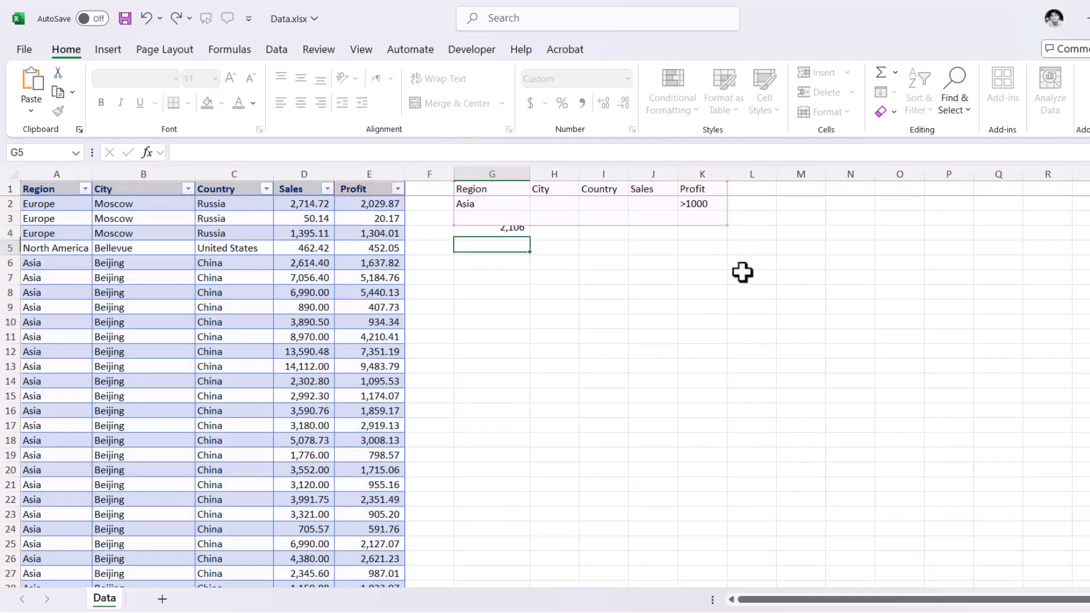
Enter Europe in G3 as a second Region criterion
left_click(514, 220)
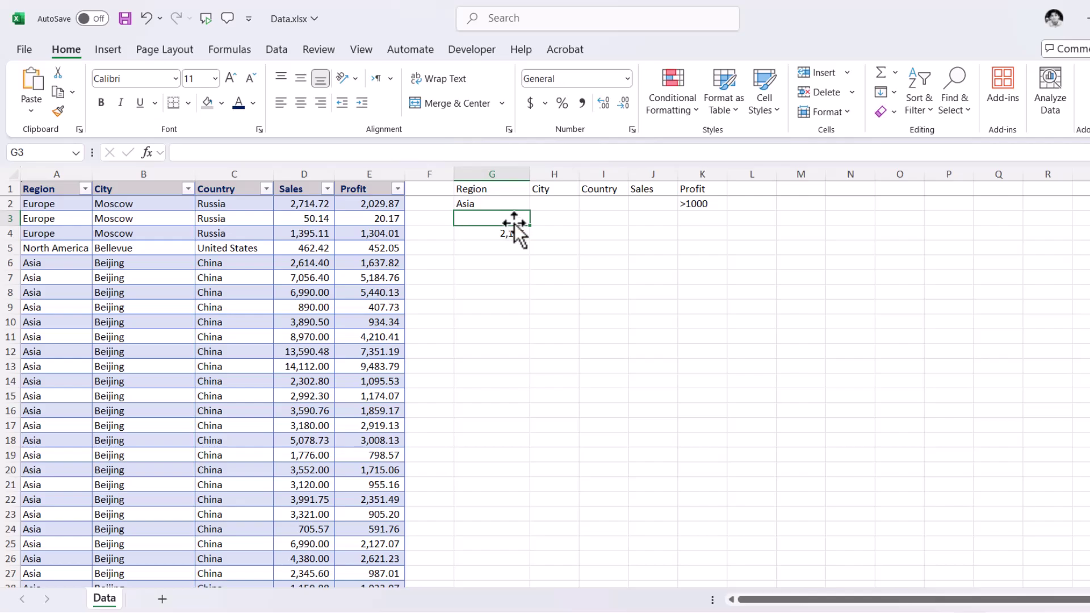
type("E")
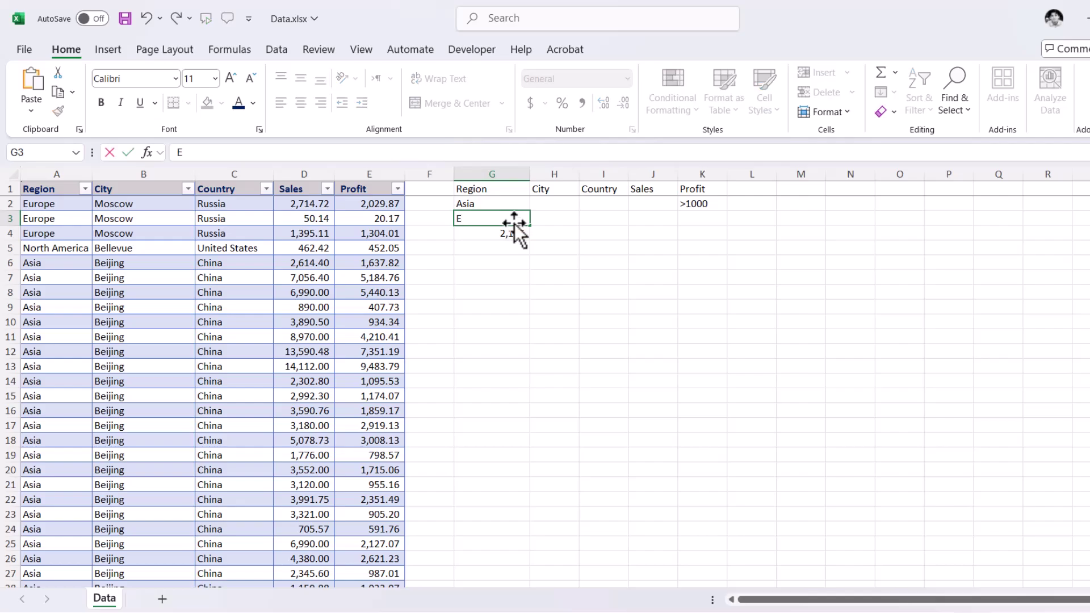
type("urope")
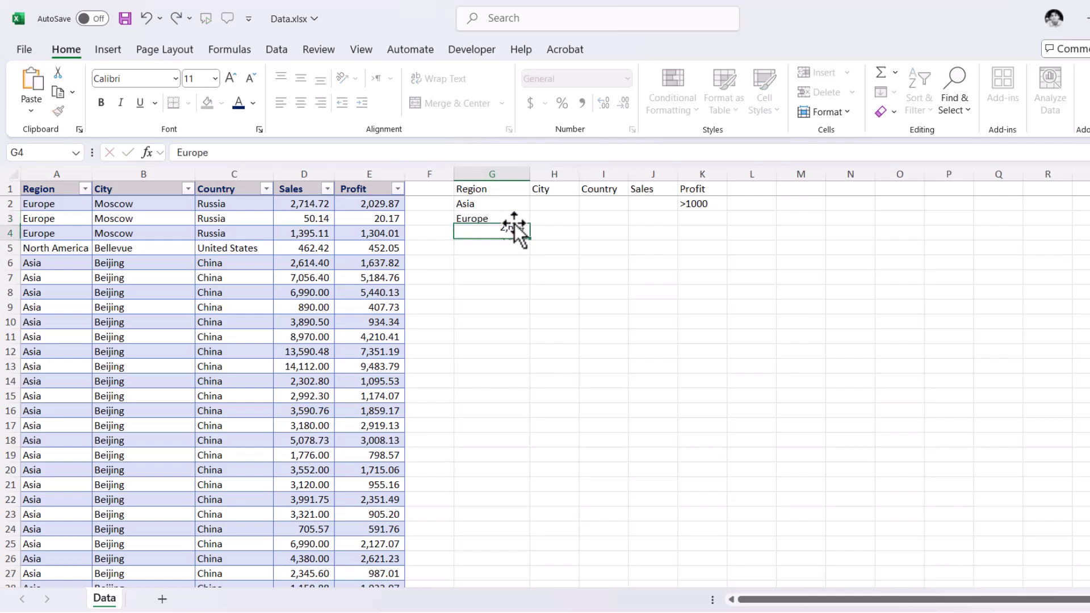
key("Return")
Copy the text Beijing from B8 into H3 as the City criterion and check the formula in G4
left_click(714, 205)
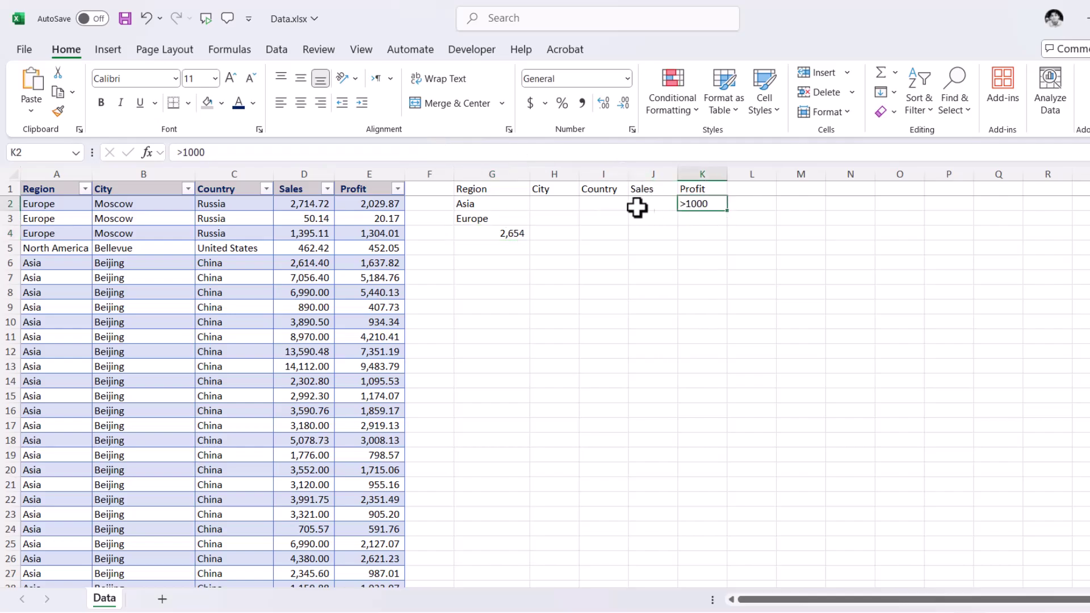
left_click_drag(609, 206, 642, 220)
left_click(561, 217)
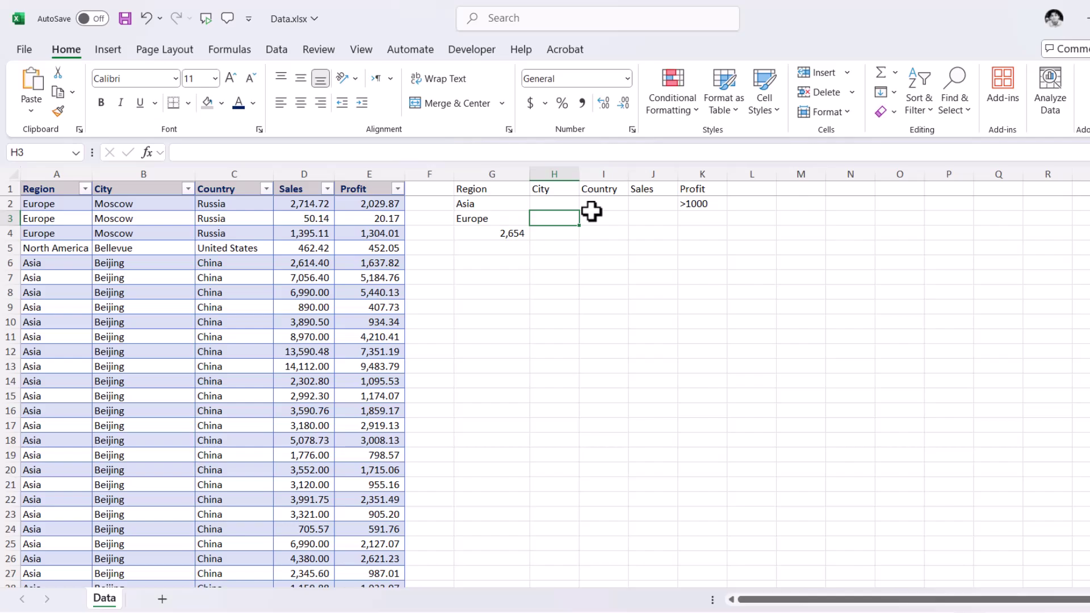
left_click(154, 291)
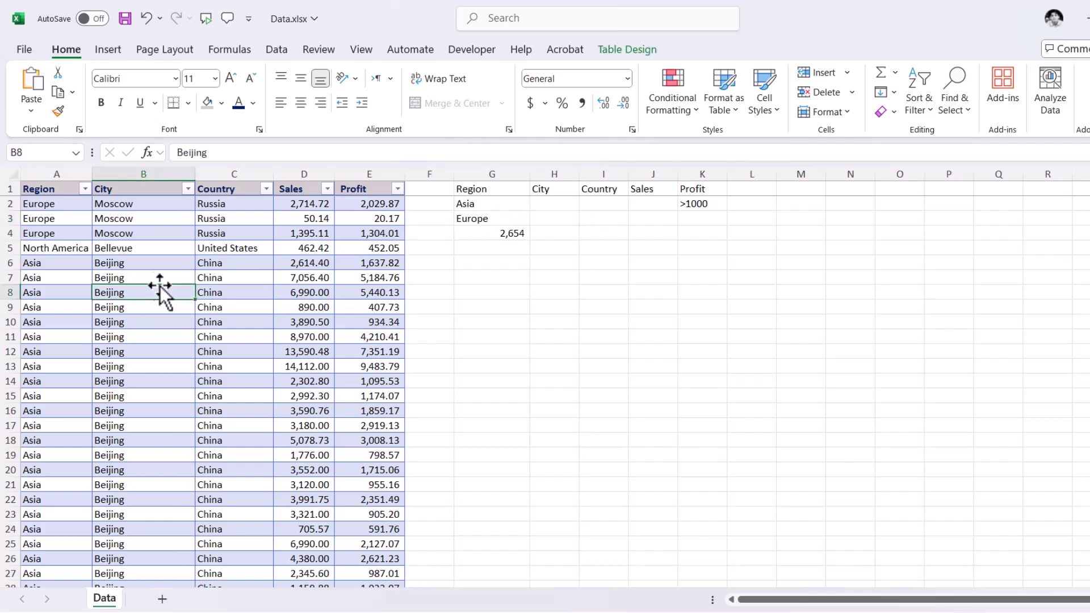
left_click_drag(218, 153, 137, 154)
key("ctrl+c")
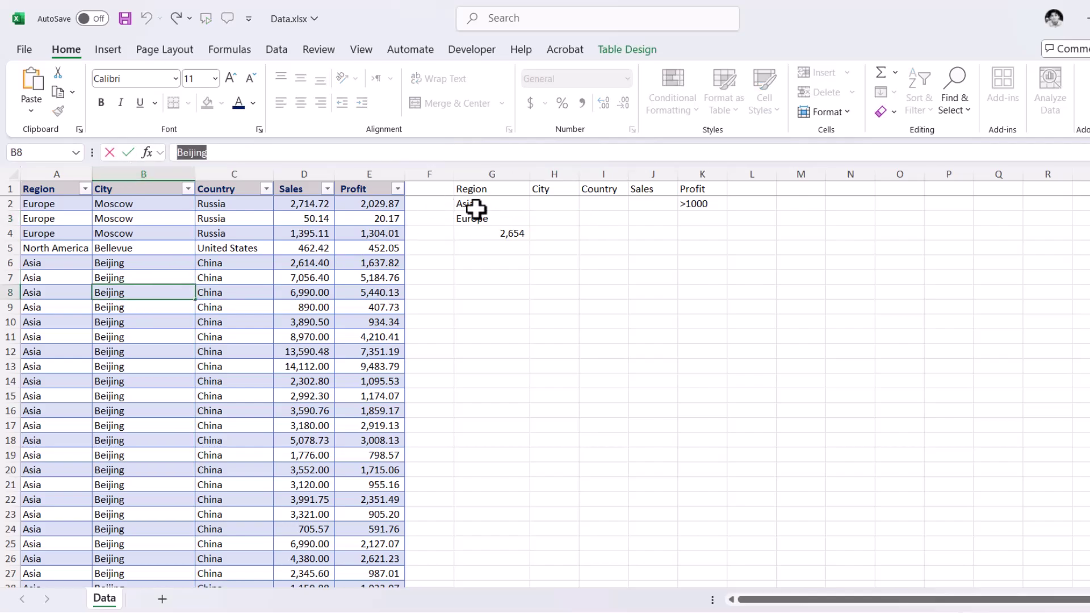
double_click(554, 219)
key("ctrl+v")
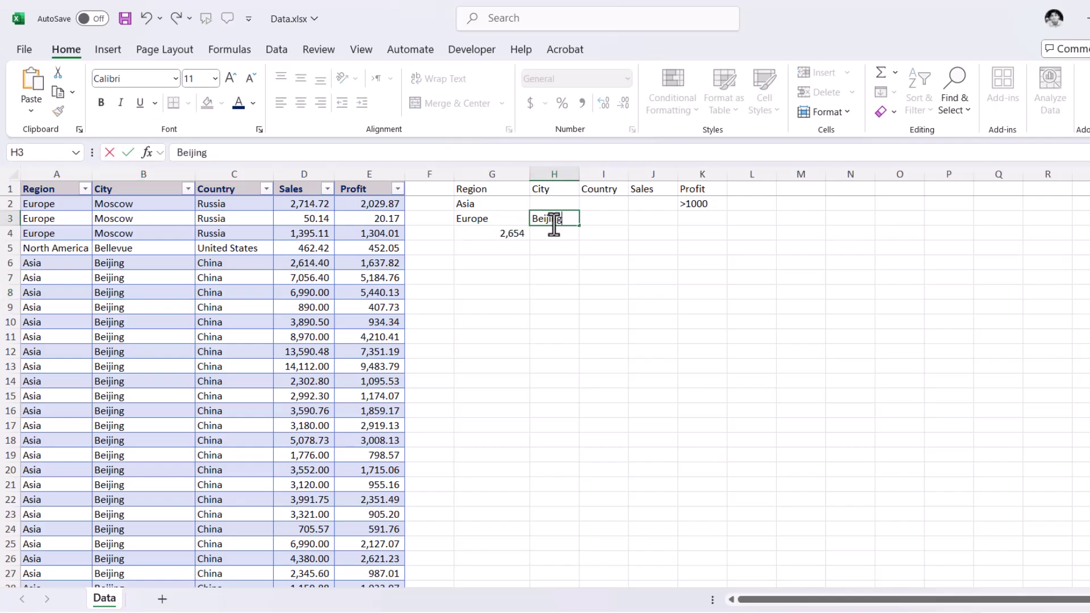
key("Return")
left_click(562, 219)
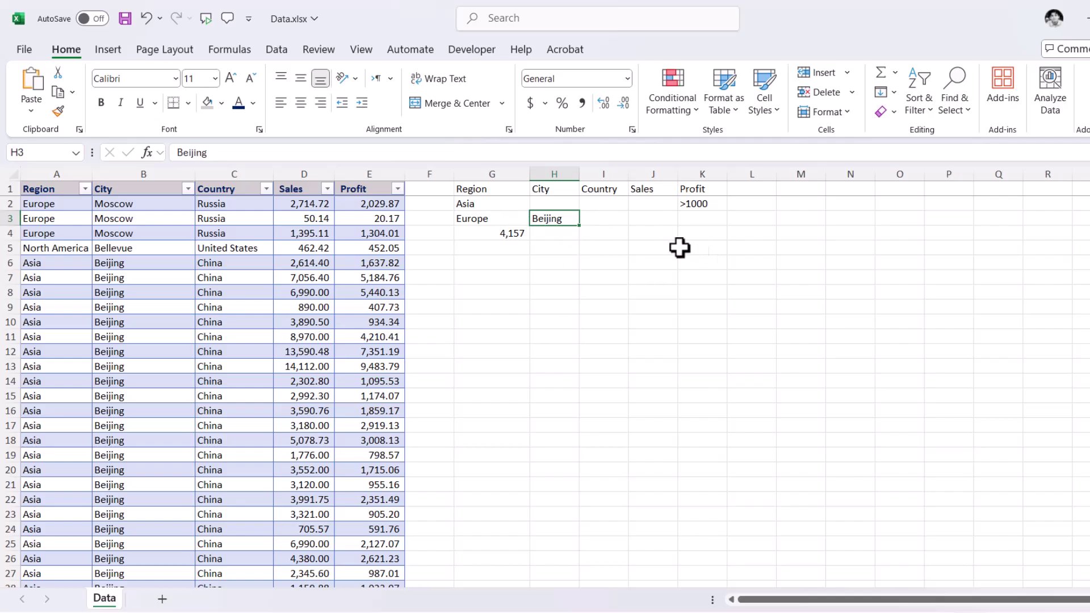
left_click(518, 235)
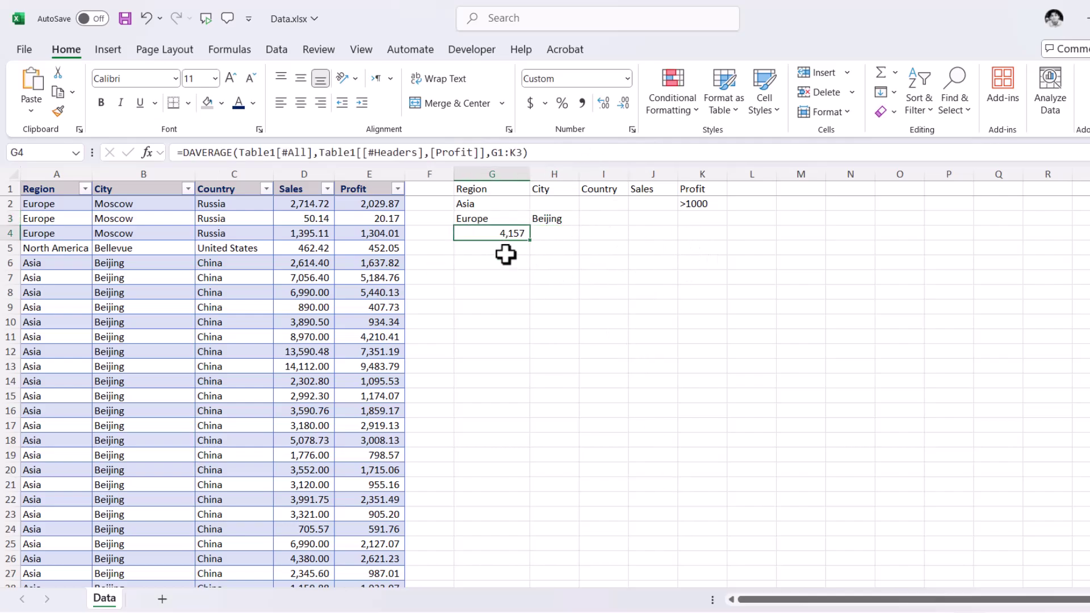